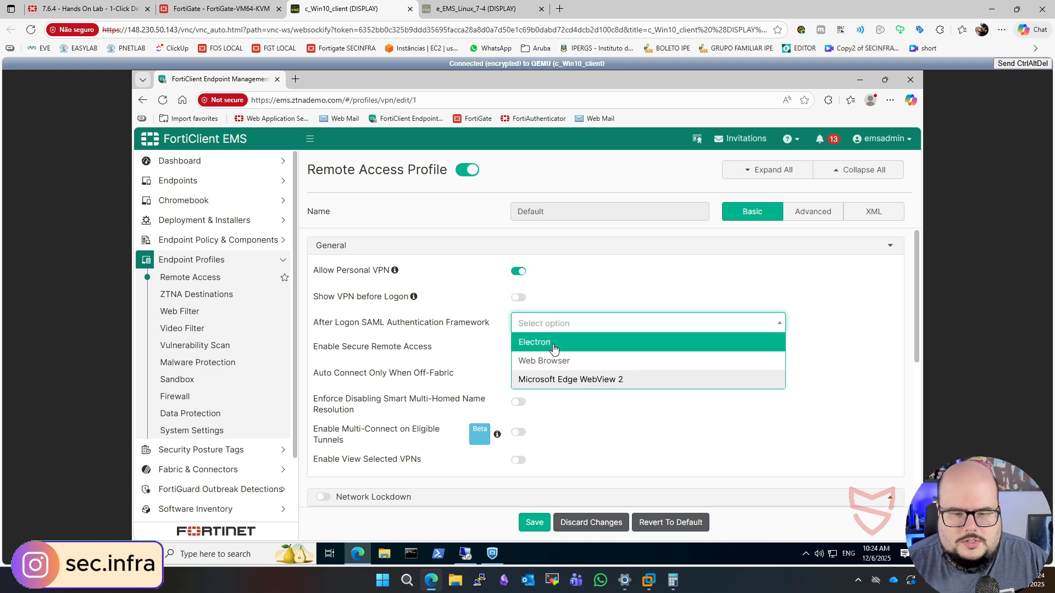
- Start a new manually configured VPN tunnel in the Default remote access profile
click(858, 321)
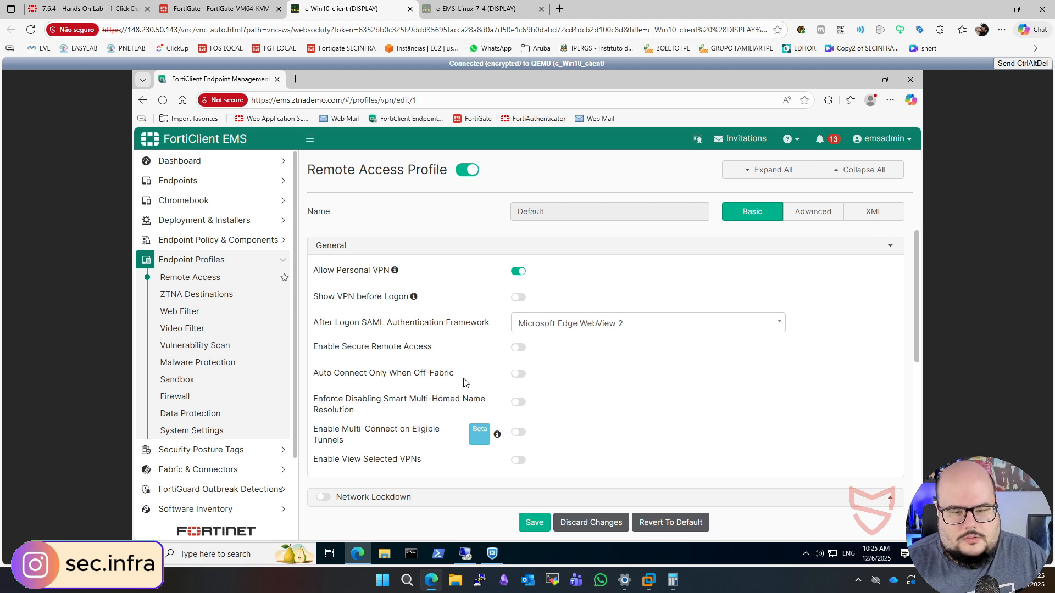
scroll(511, 349, down, 2)
scroll(510, 348, down, 3)
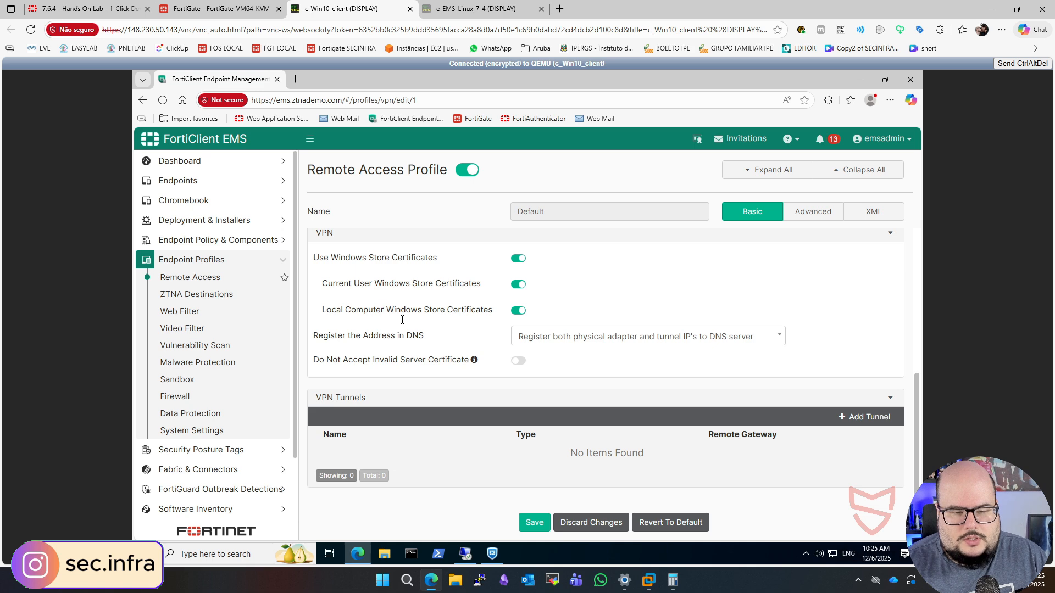
click(844, 414)
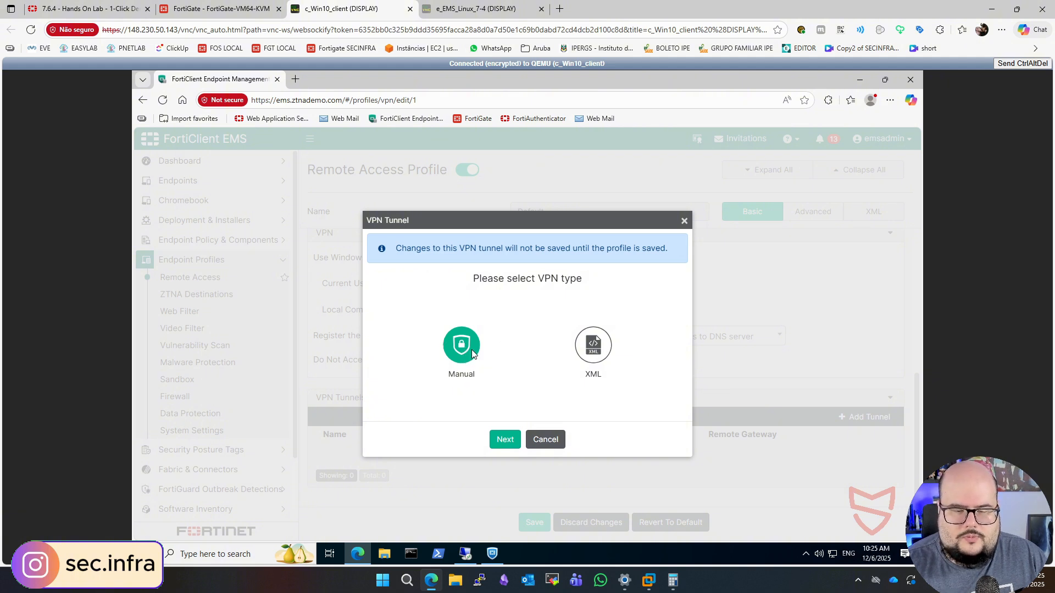
click(503, 438)
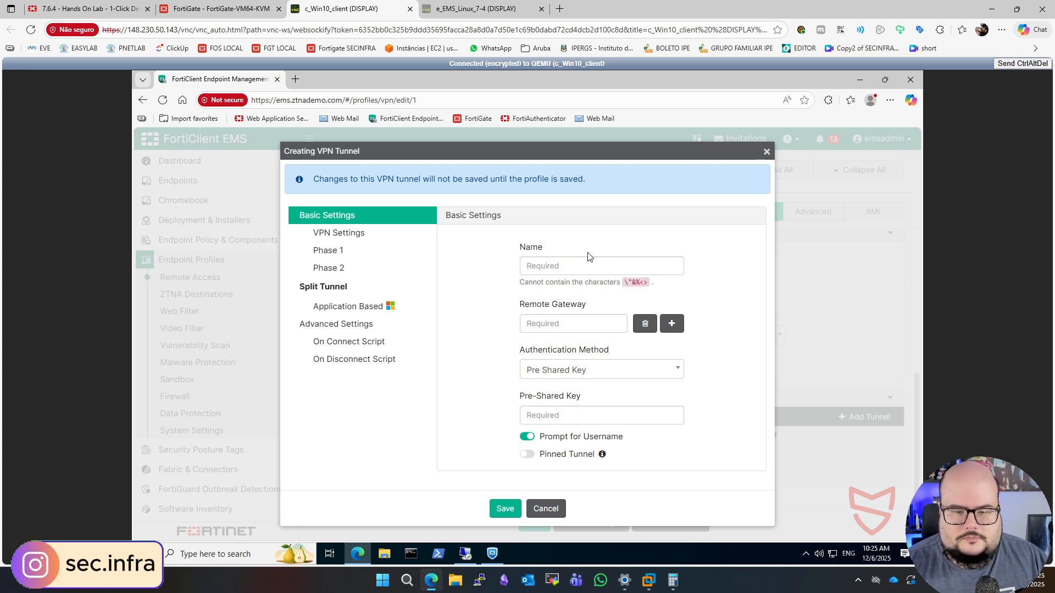
- Name the VPN tunnel HQ-IPSec and set its remote gateway to fgt.ztnademo.com
click(573, 265)
text(HQ-)
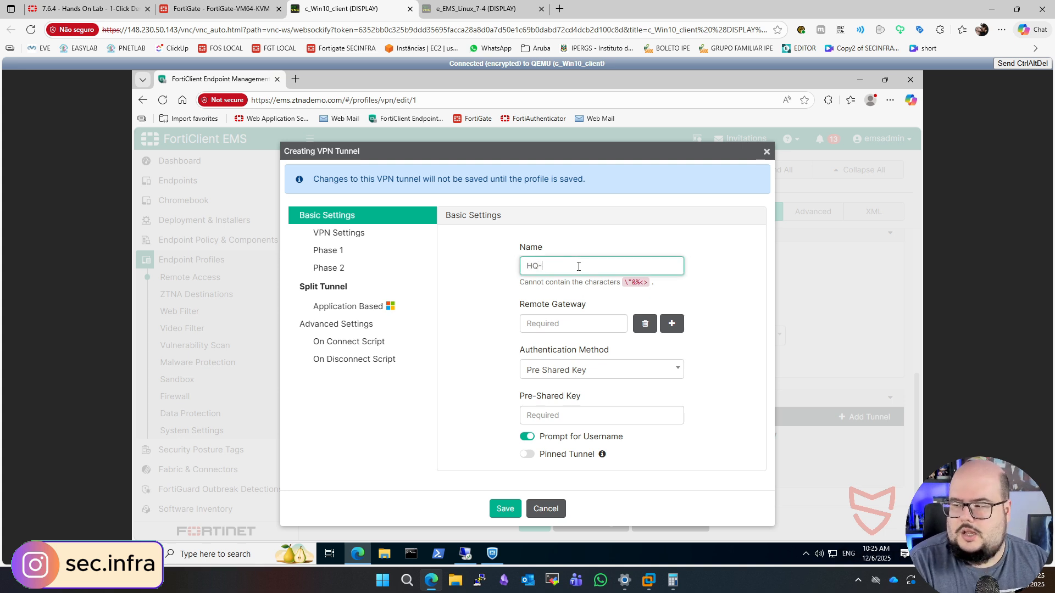
text(IPSec)
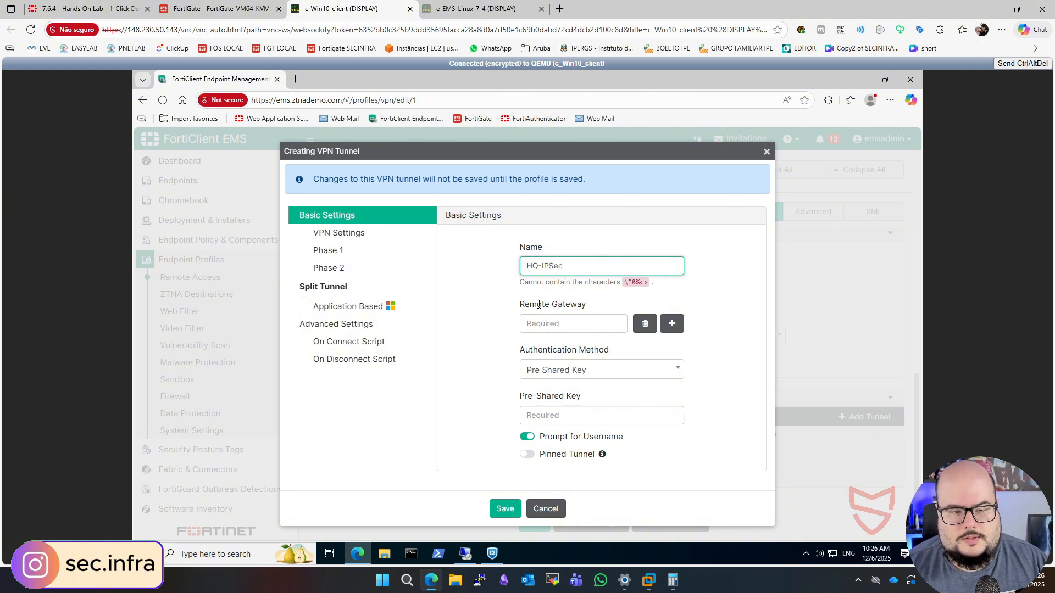
click(546, 322)
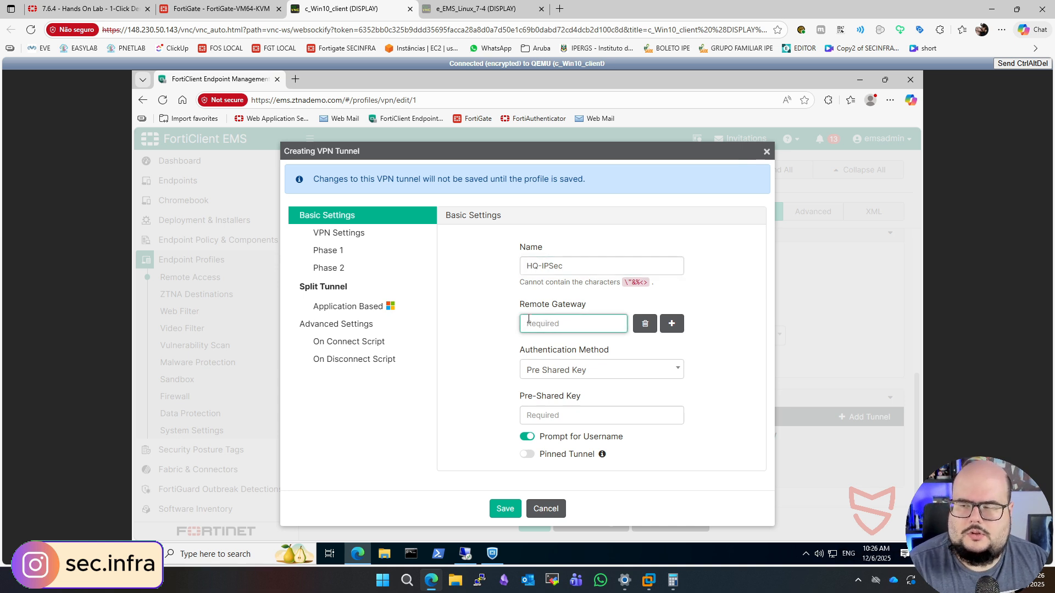
text(fgt.ztnademo.com)
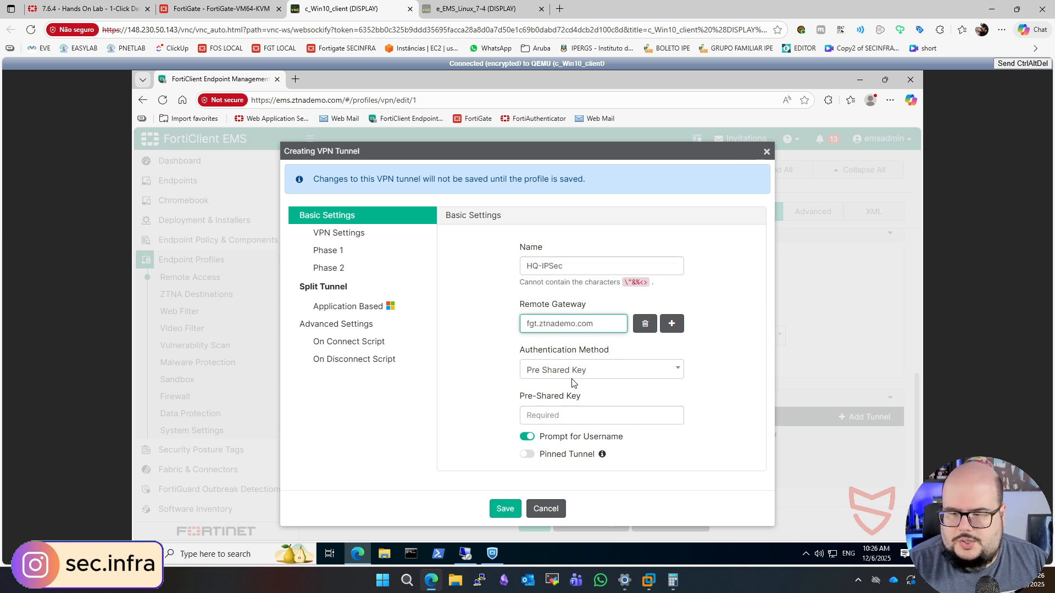
- Enter the tunnel's pre-shared key, reveal it to check the entry, and enable Pinned Tunnel
click(582, 419)
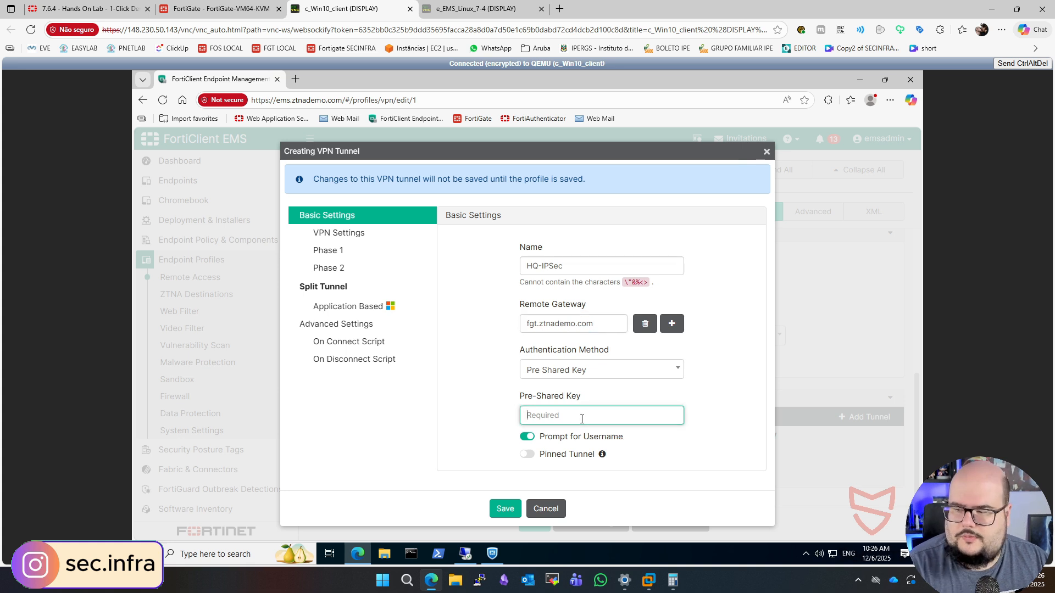
text(fort)
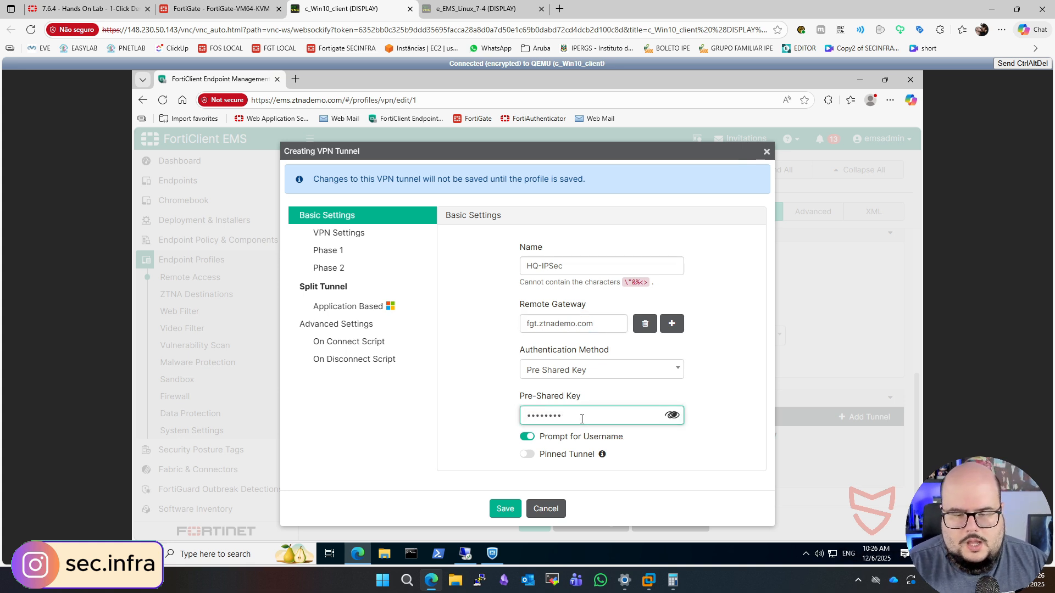
click(674, 415)
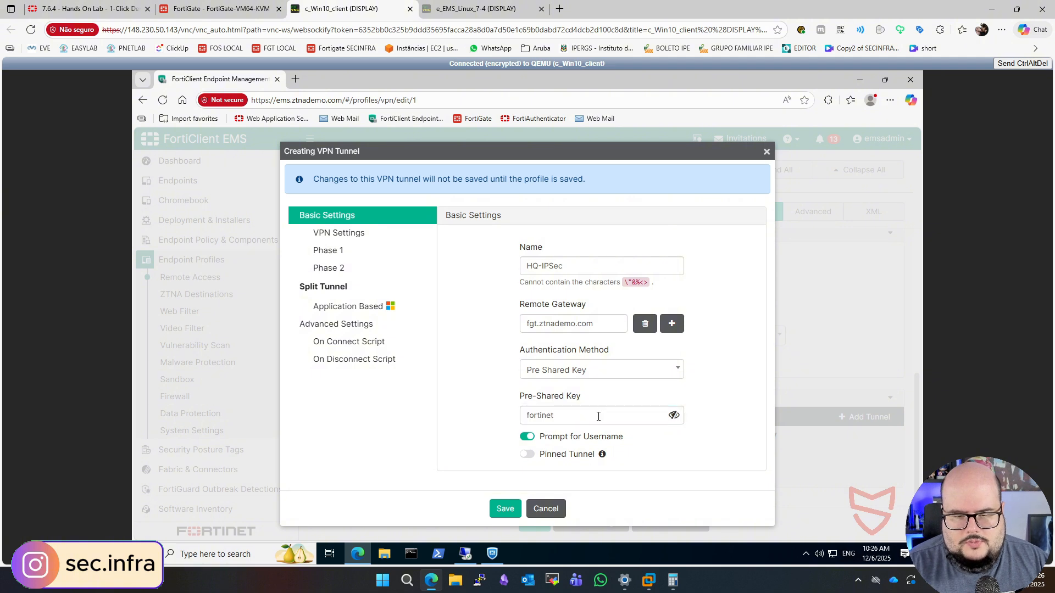
click(526, 454)
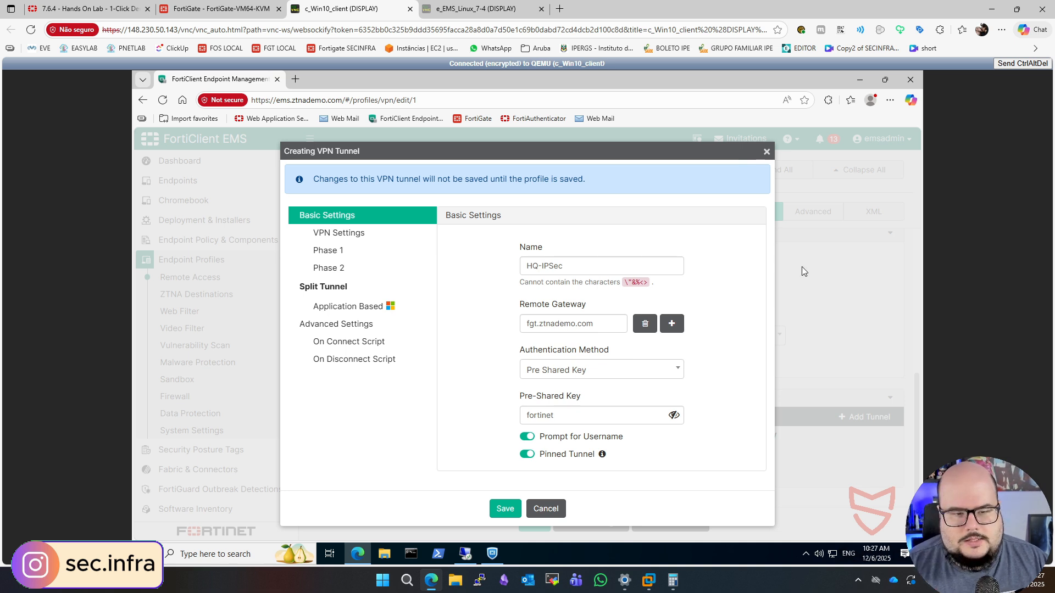
- Set the tunnel's encapsulation to IPsec over TCP with IKE TCP port 443
click(323, 234)
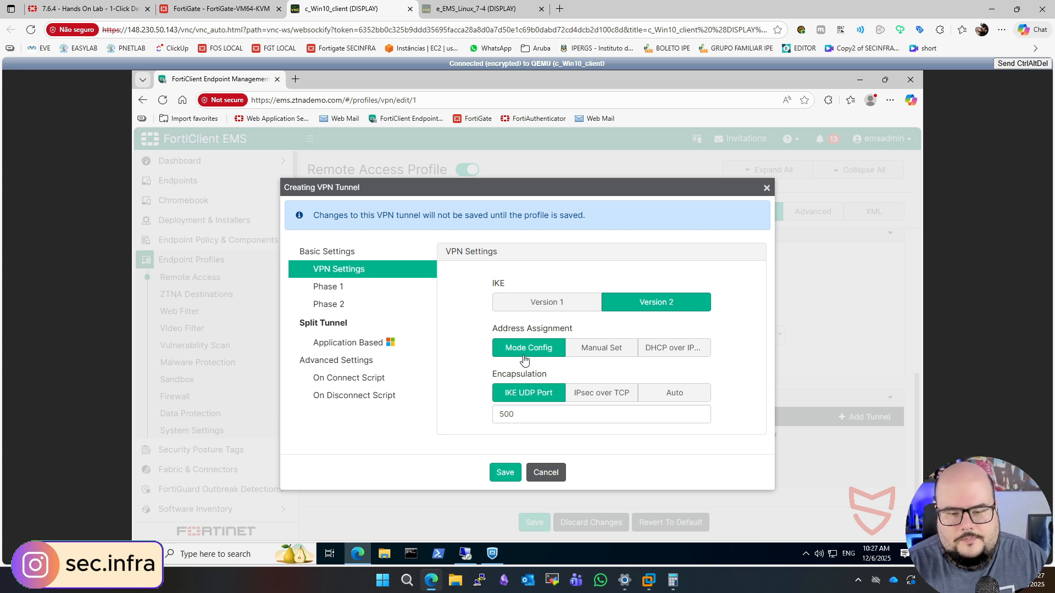
click(598, 394)
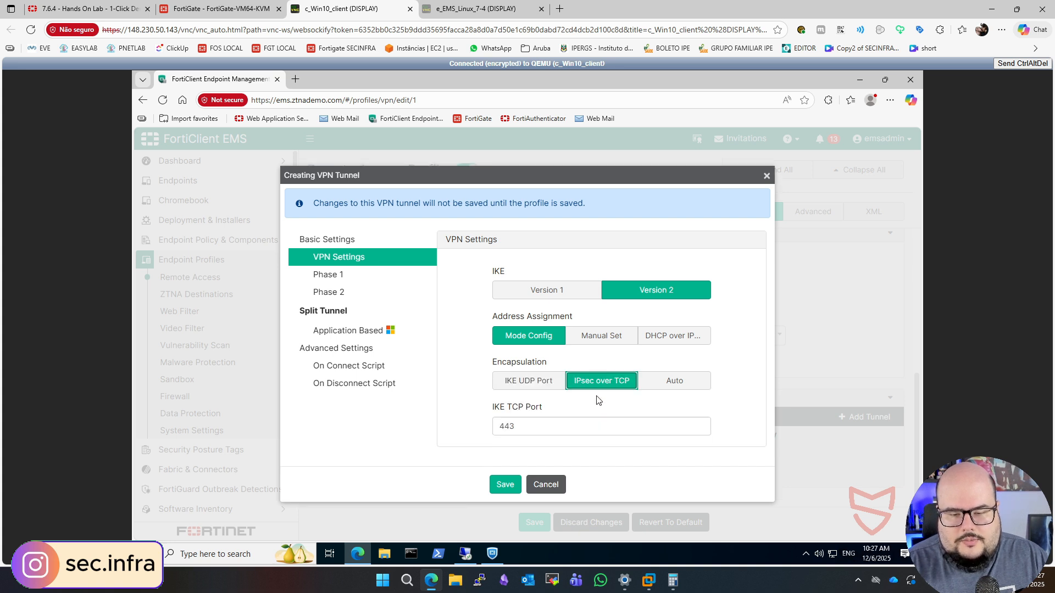
click(539, 423)
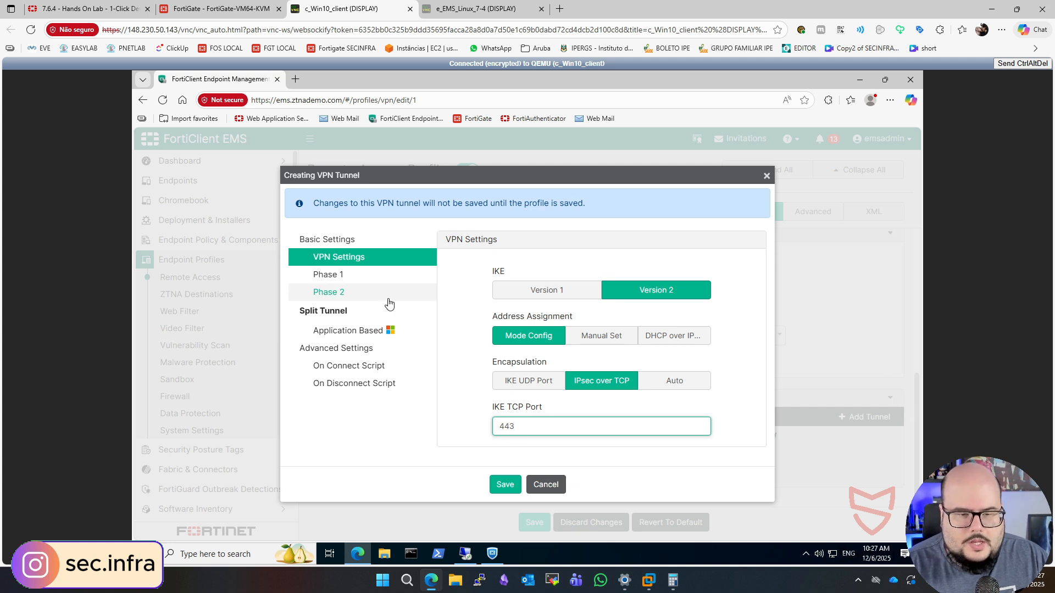
- Add DH group 21 to the tunnel's Phase 1 settings and set the EAP authentication method to EAP-TTLS
click(378, 276)
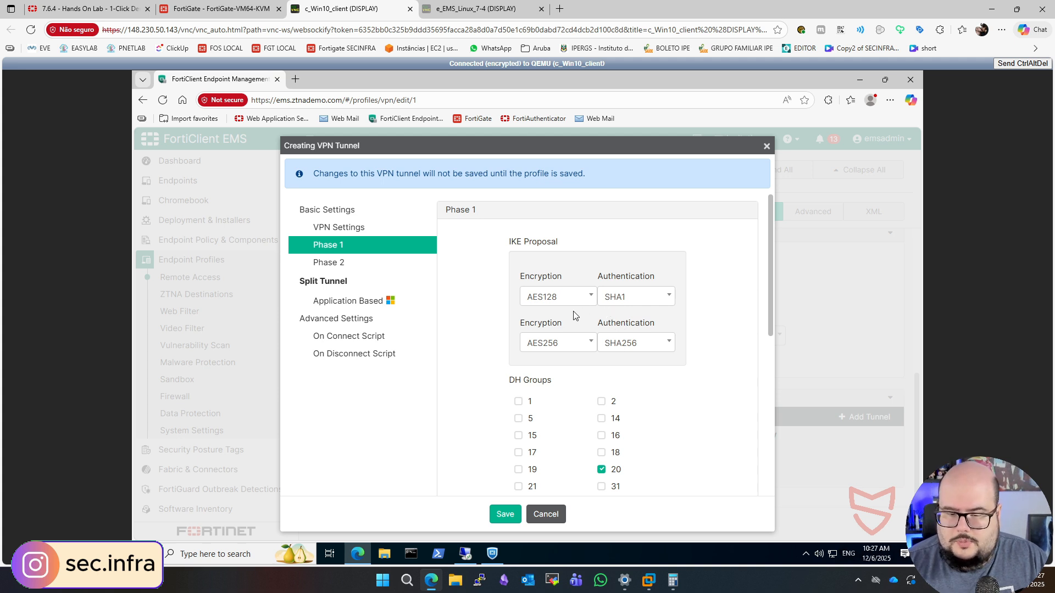
scroll(574, 315, down, 2)
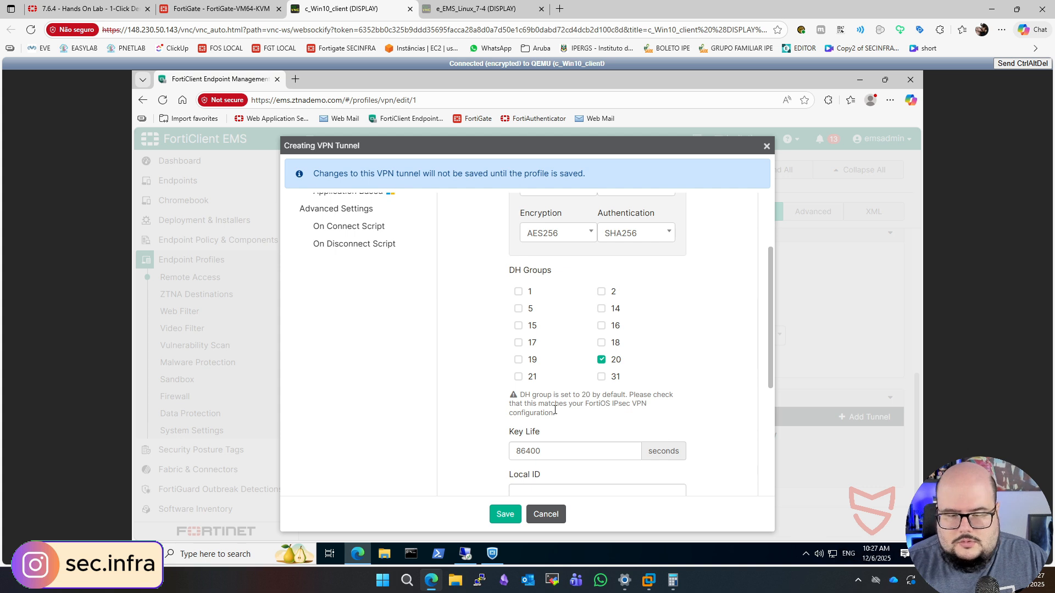
click(519, 377)
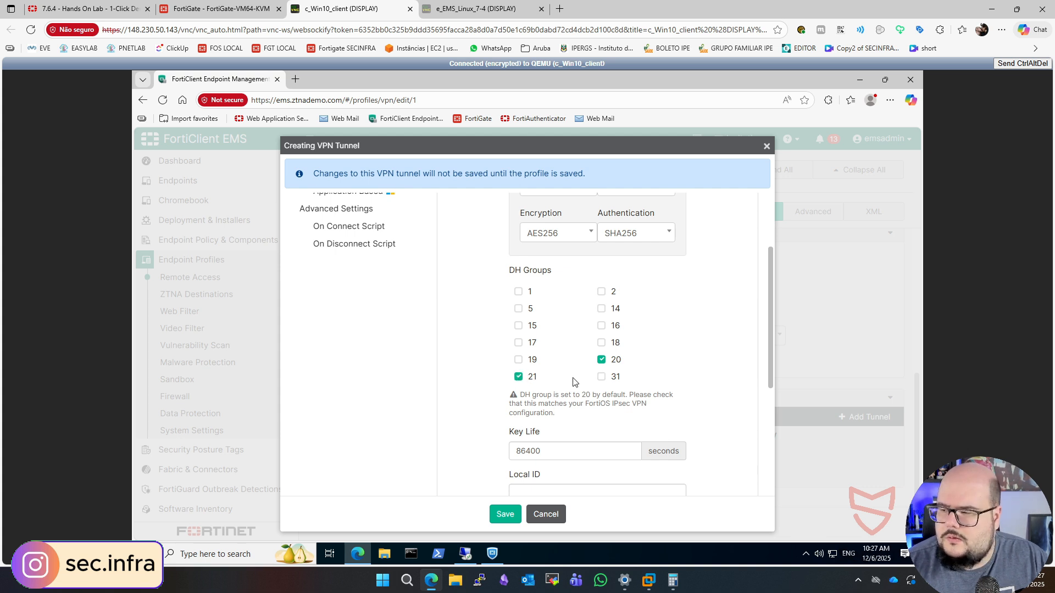
scroll(573, 381, down, 2)
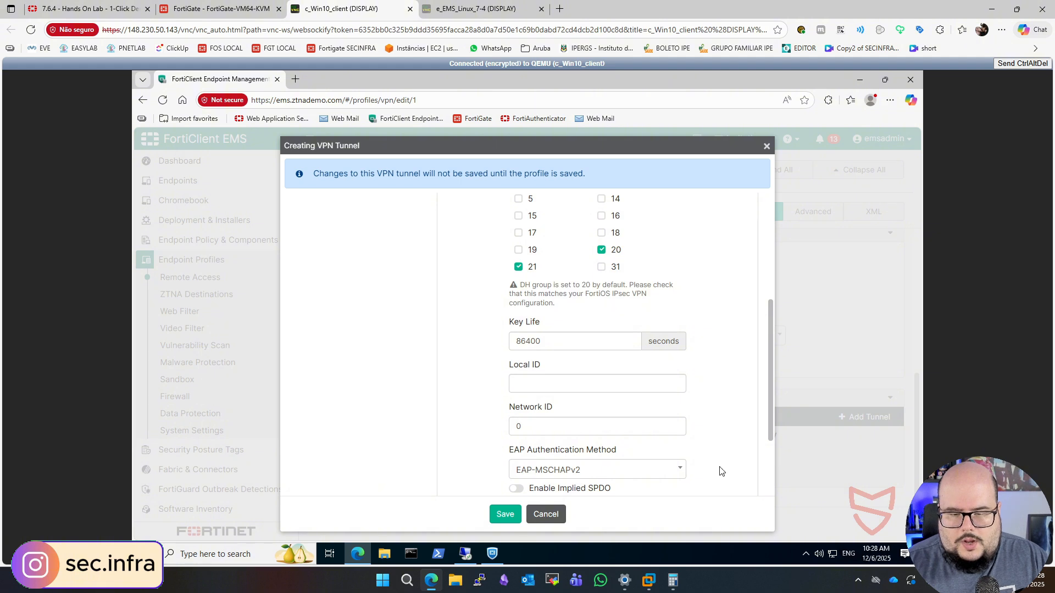
click(568, 466)
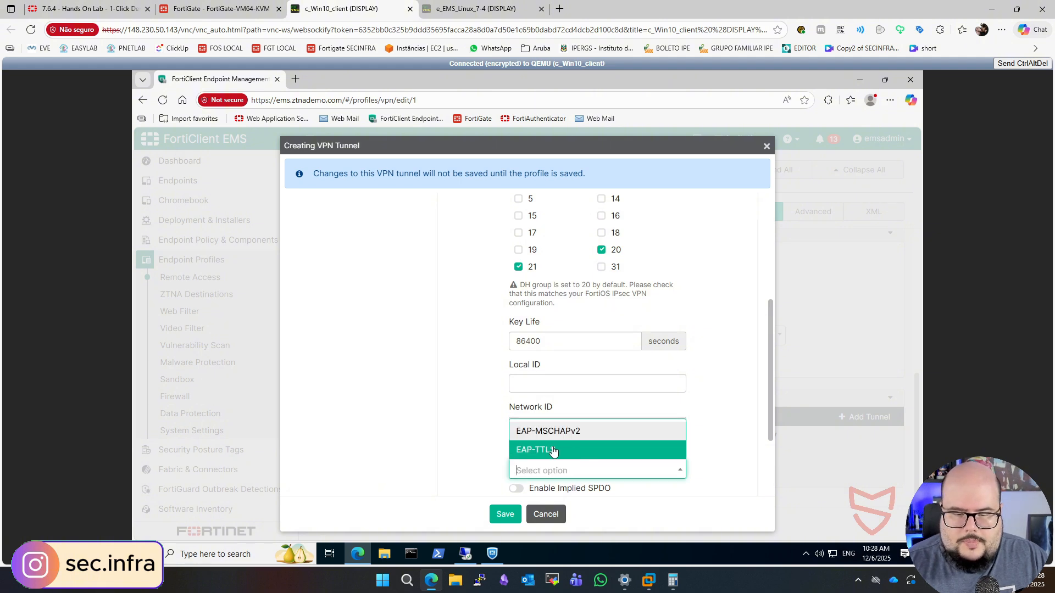
click(582, 451)
scroll(582, 452, down, 2)
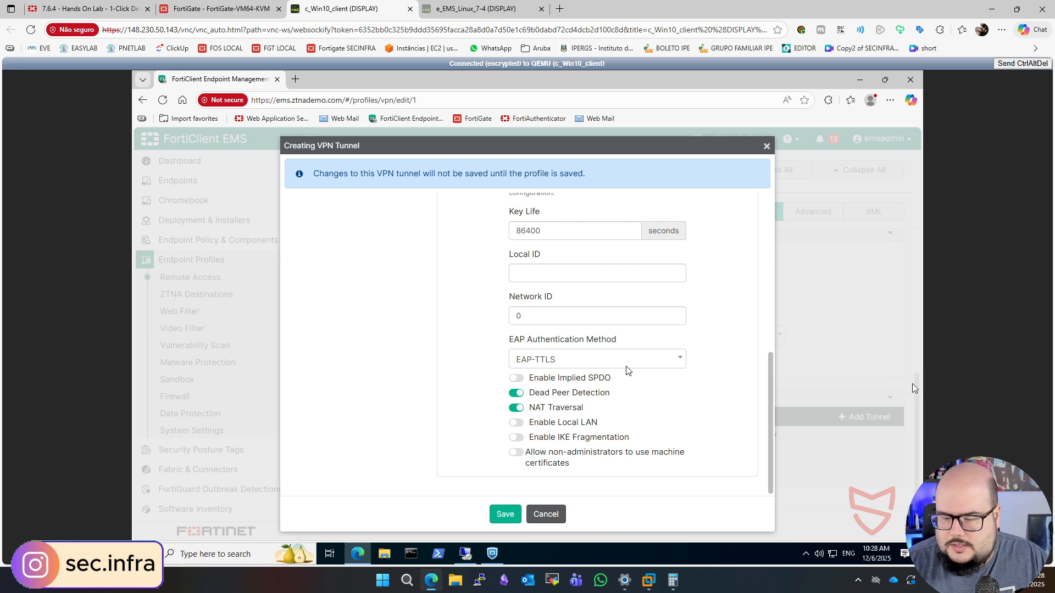
scroll(473, 340, up, 6)
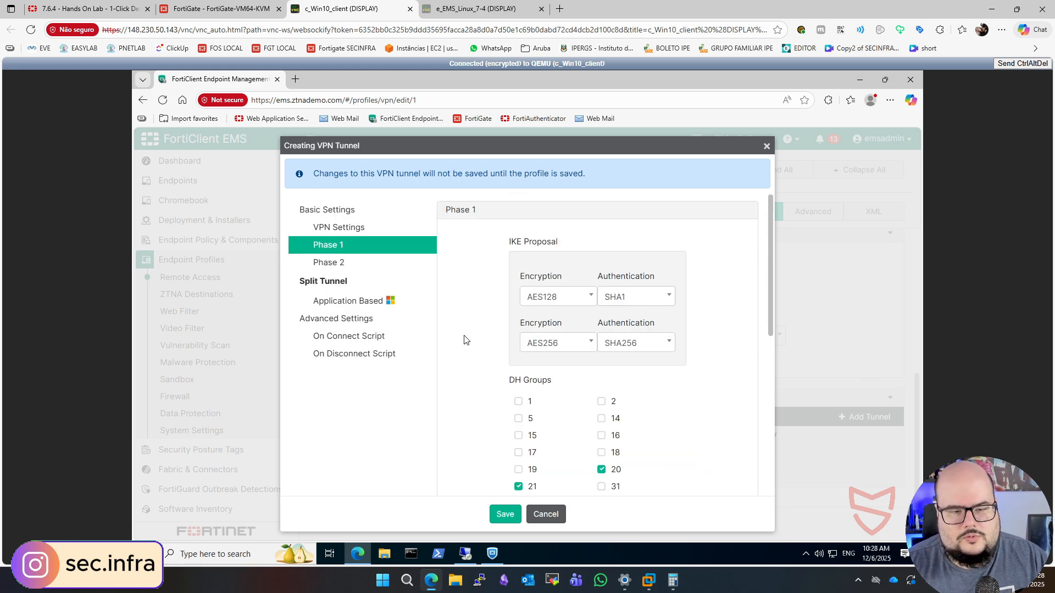
- Check the Phase 2 settings, and save both the tunnel and the remote access profile
click(347, 269)
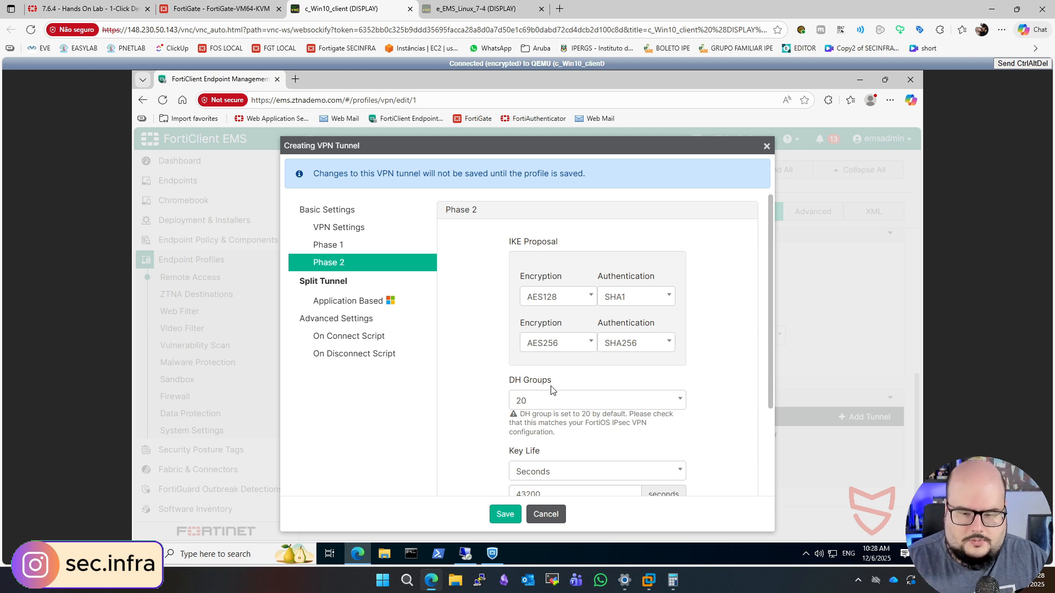
scroll(552, 390, down, 3)
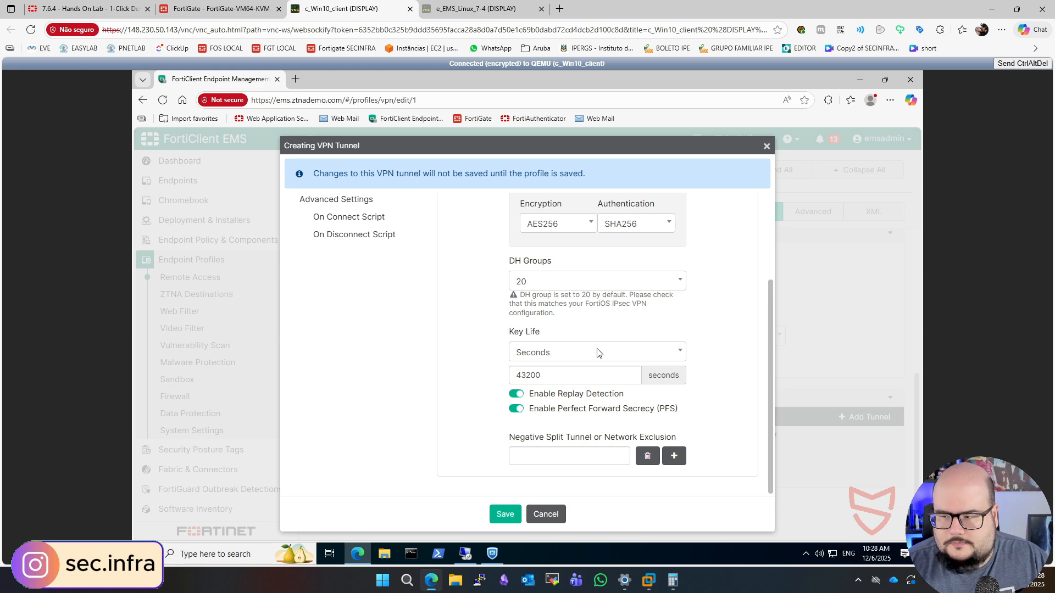
click(505, 514)
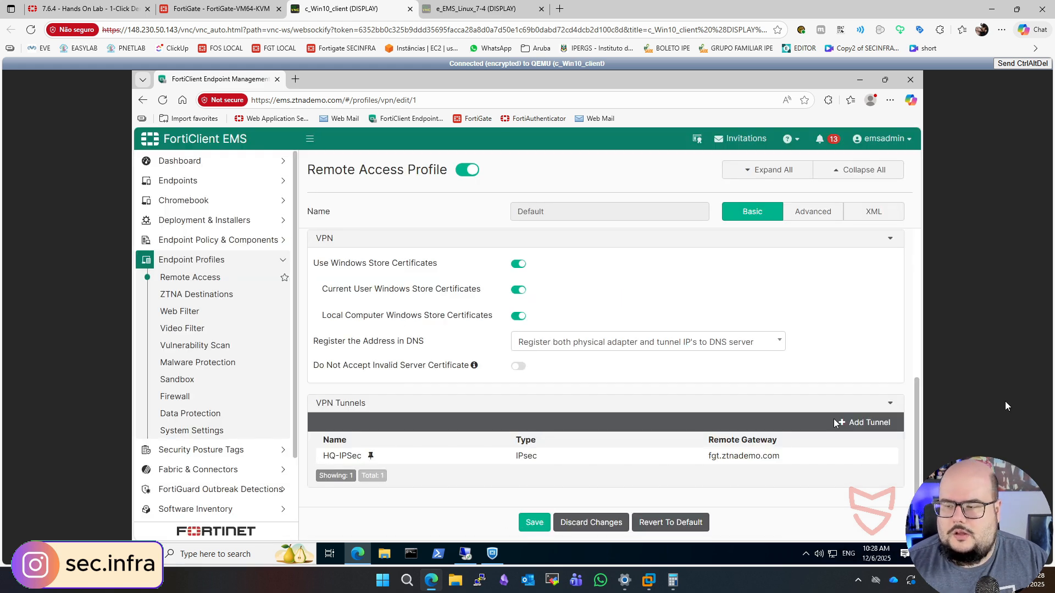
click(529, 522)
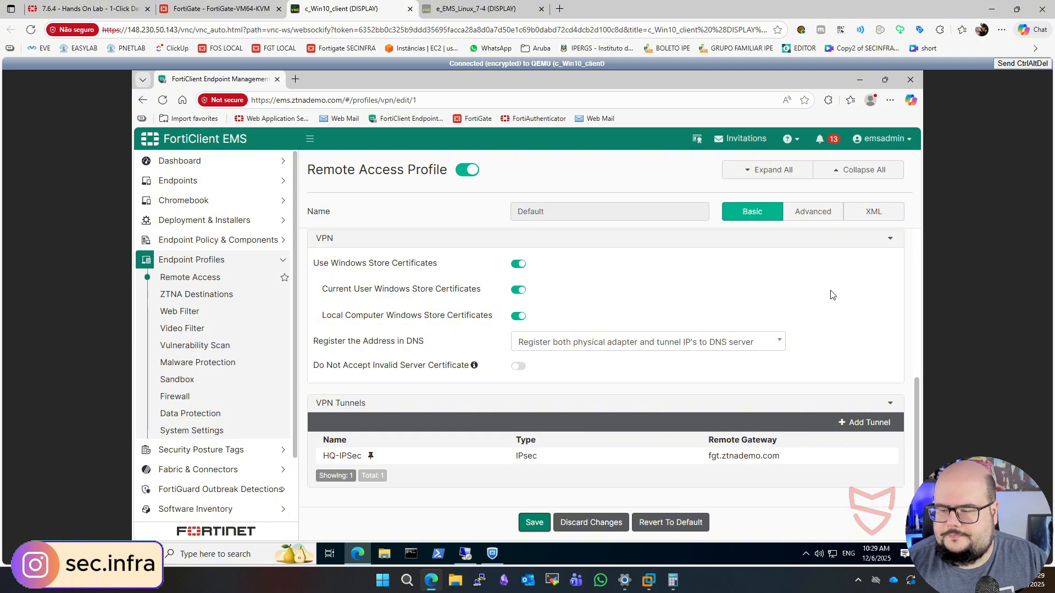
- Open the Windows client's network connections and enable the Eth2_(Off-Net 10.0.3.0) adapter
click(857, 80)
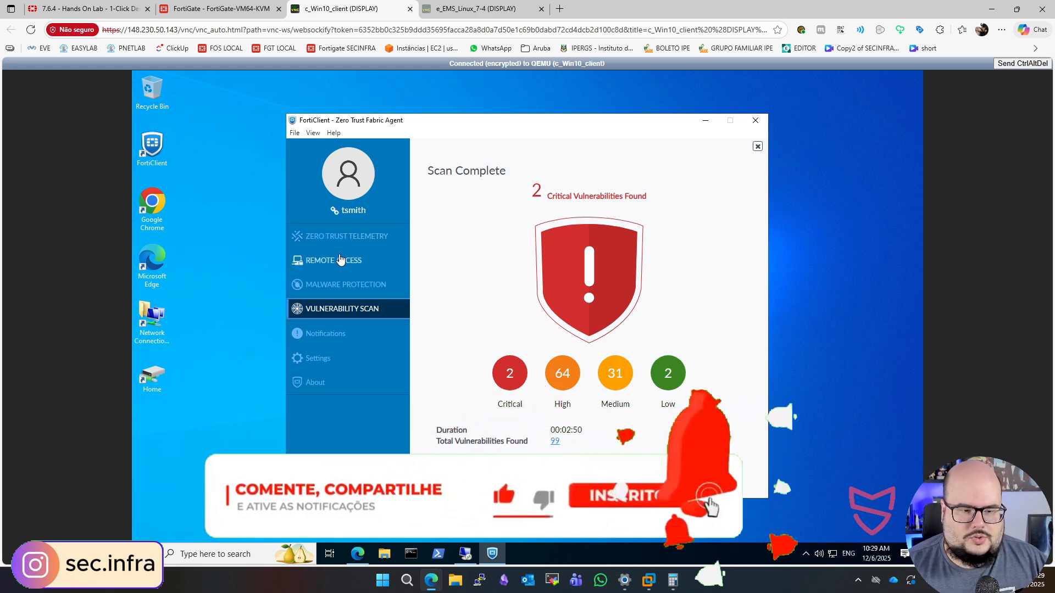
click(160, 322)
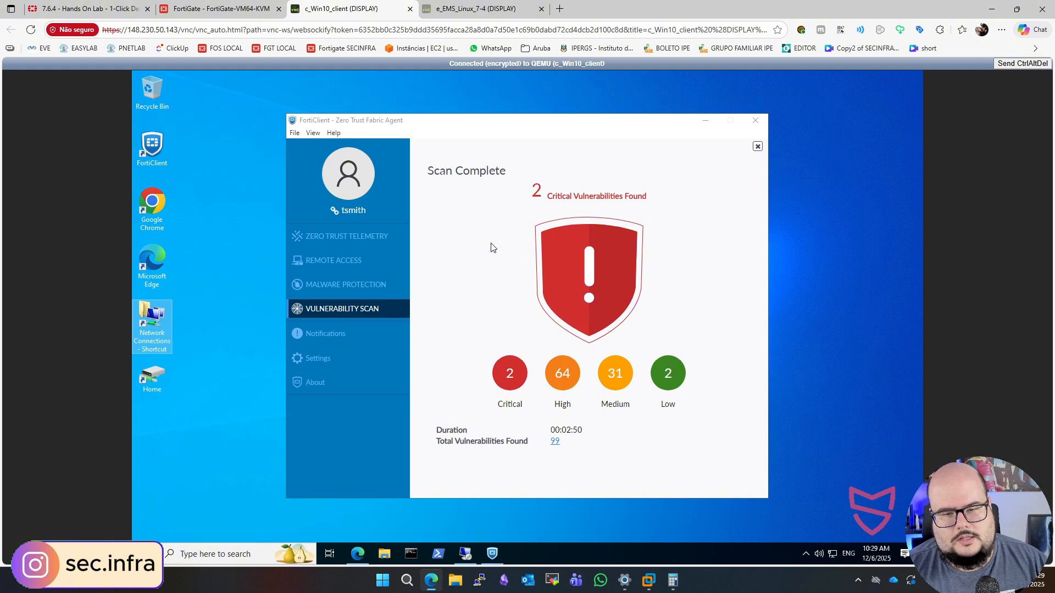
key(Return)
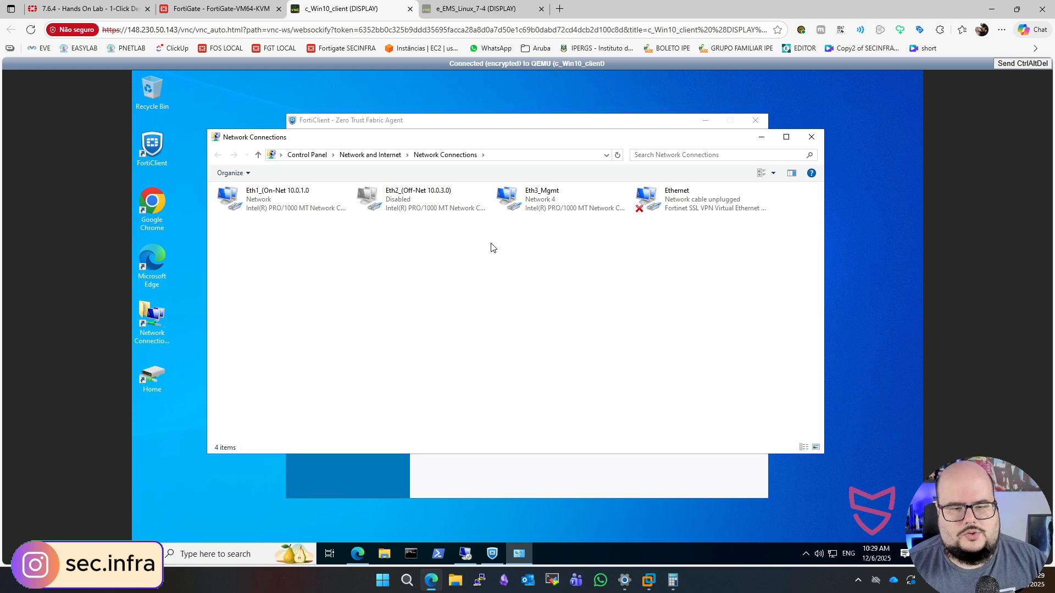
click(545, 210)
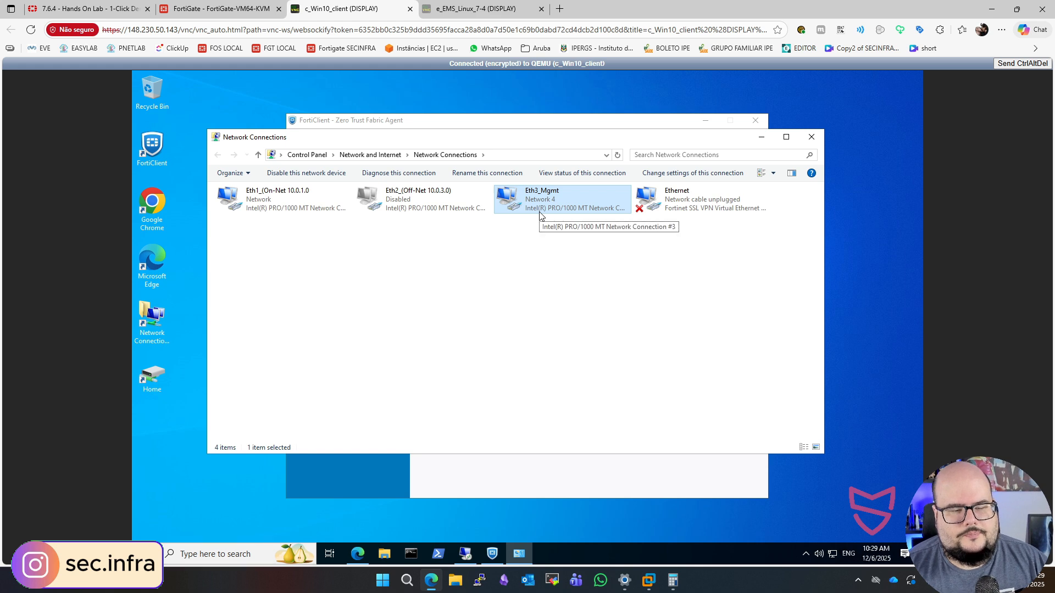
click(264, 196)
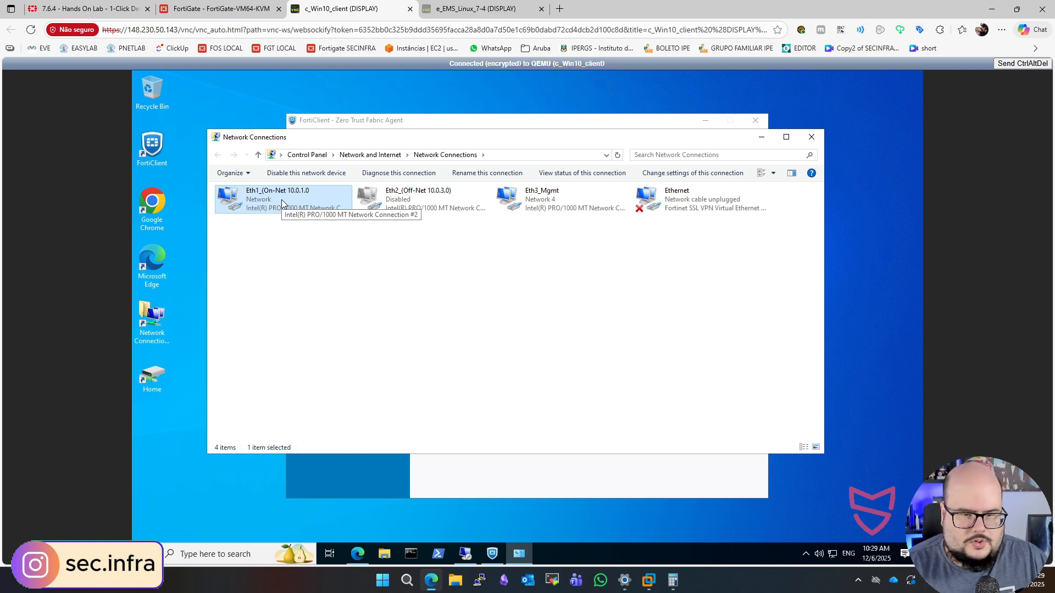
click(415, 194)
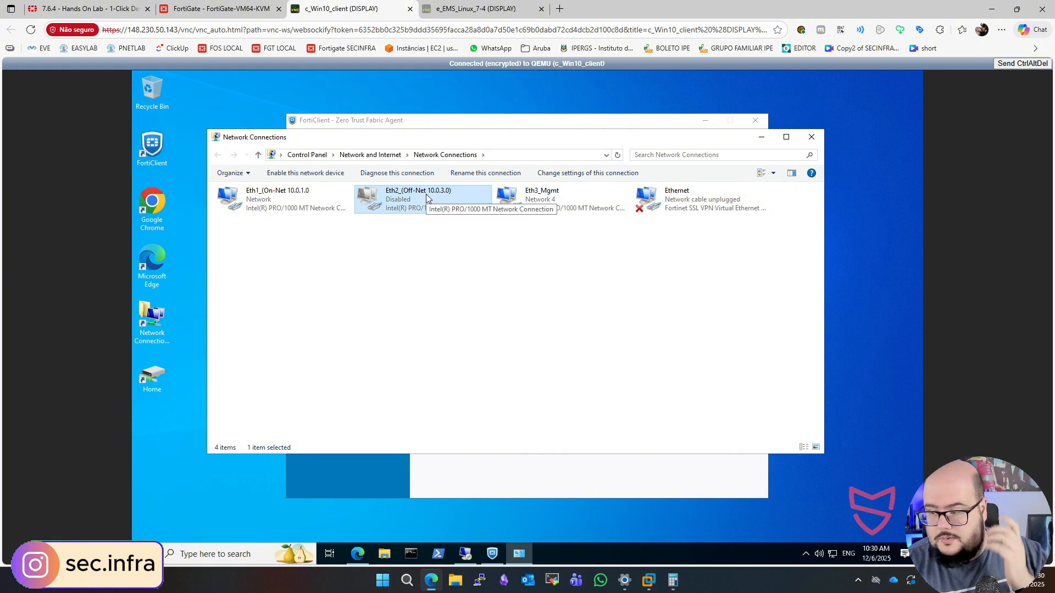
right_click(425, 196)
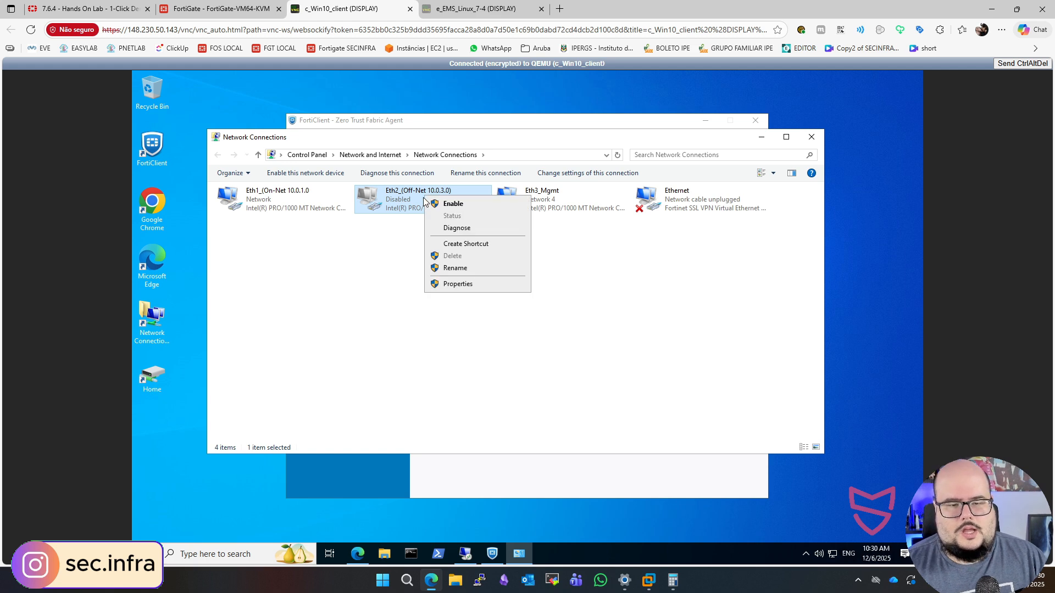
click(459, 209)
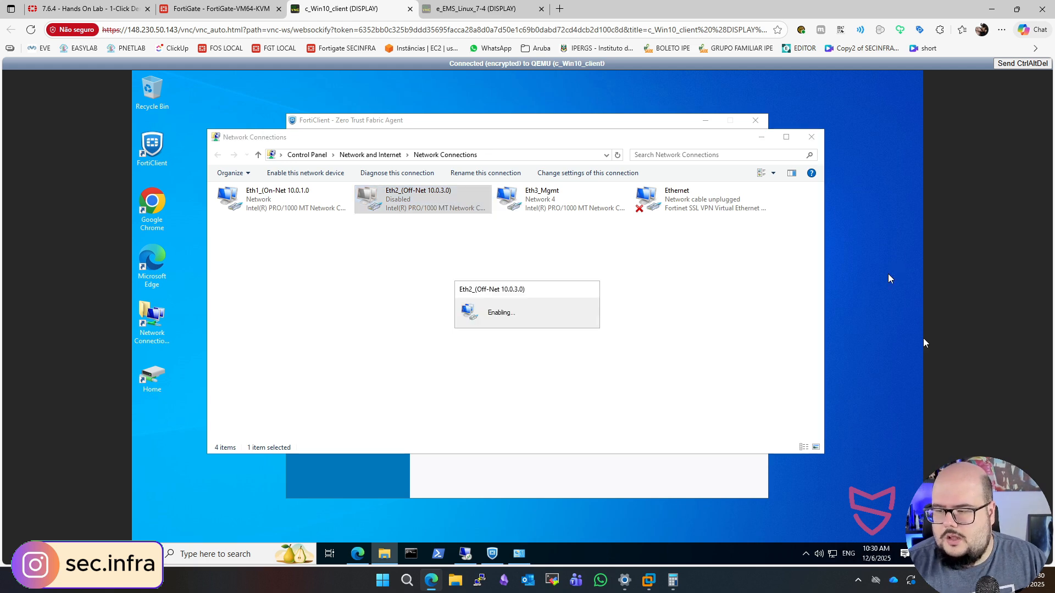
- Disable the Eth1_(On-Net 10.0.1.0) adapter in the Windows client's network connections
right_click(277, 203)
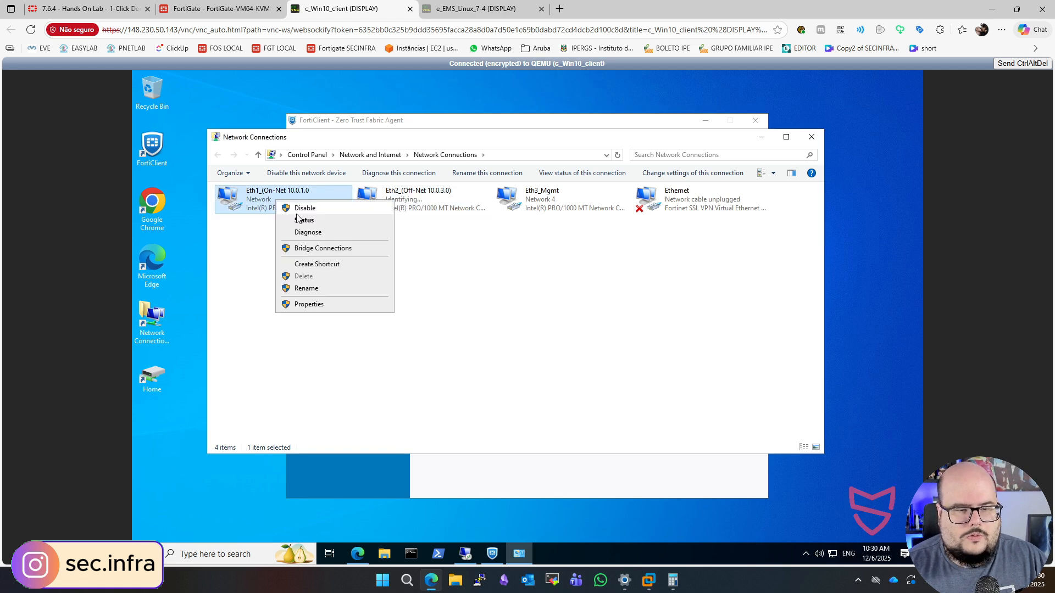
click(295, 212)
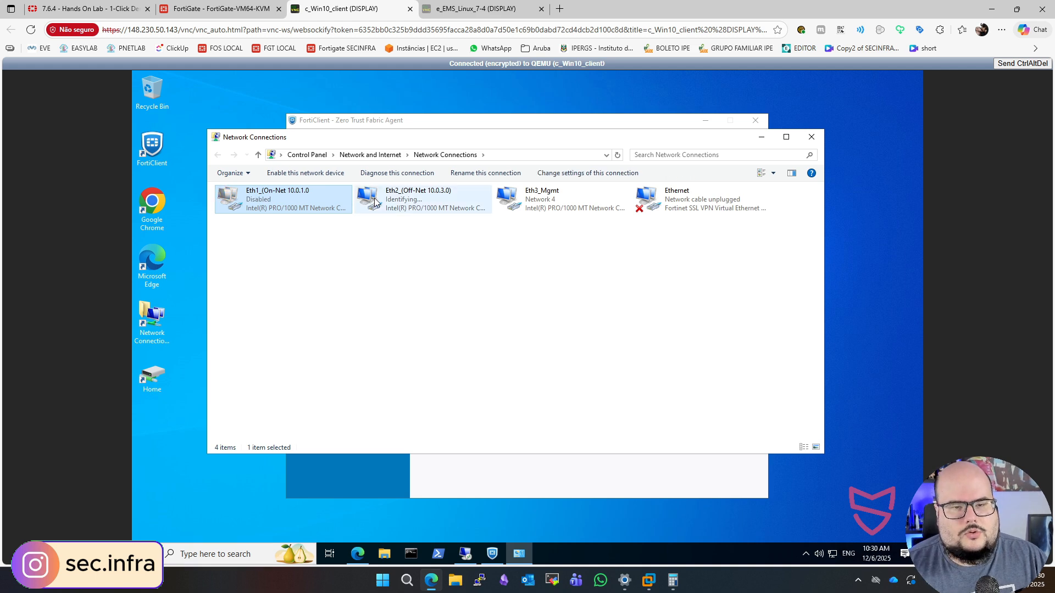
click(433, 127)
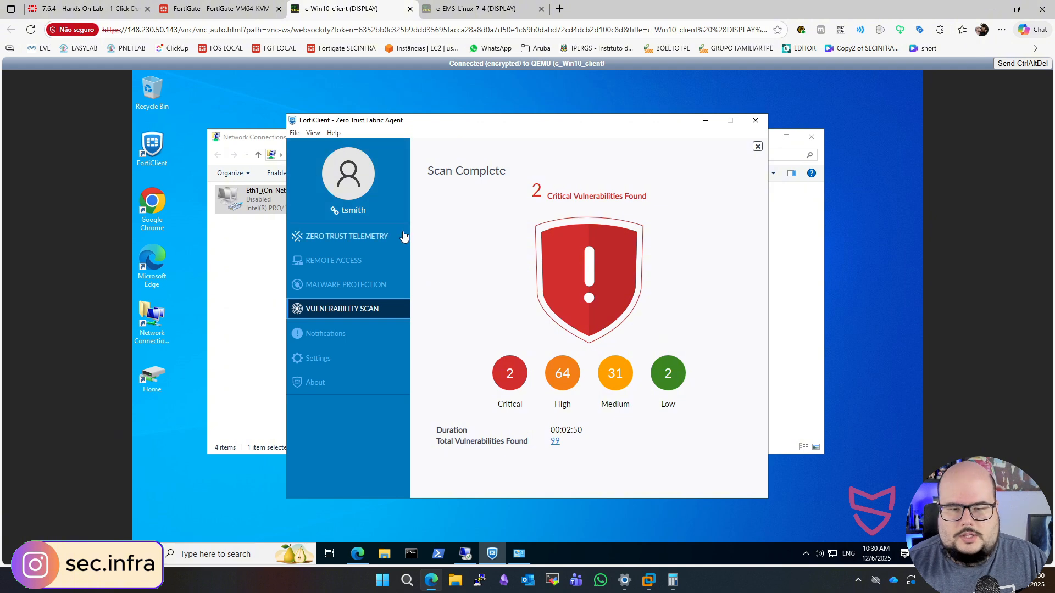
click(245, 271)
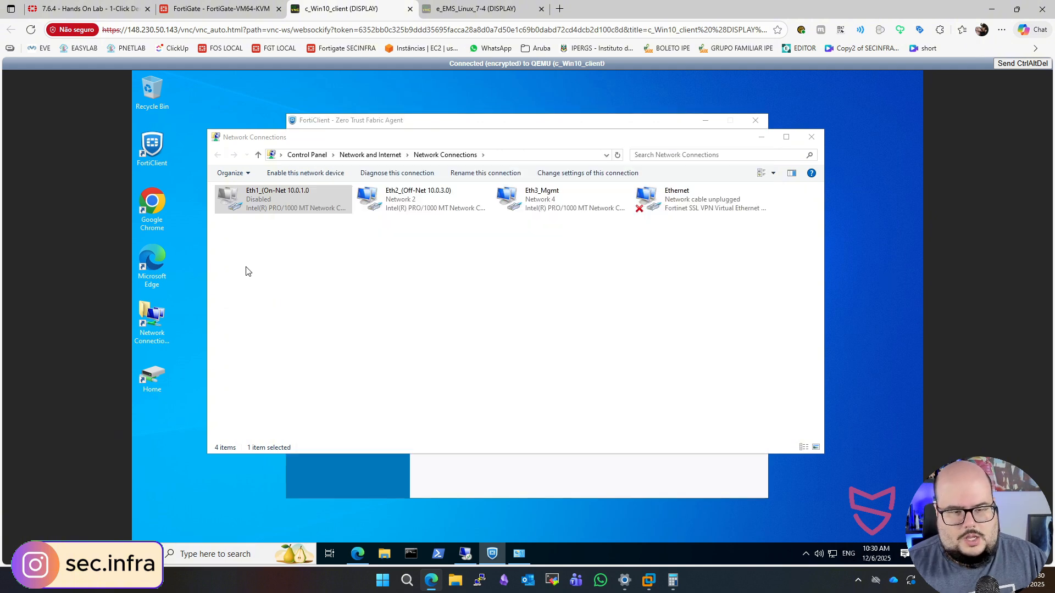
- Disable the Eth3_Mgmt adapter in the Windows client's network connections
click(384, 199)
click(533, 202)
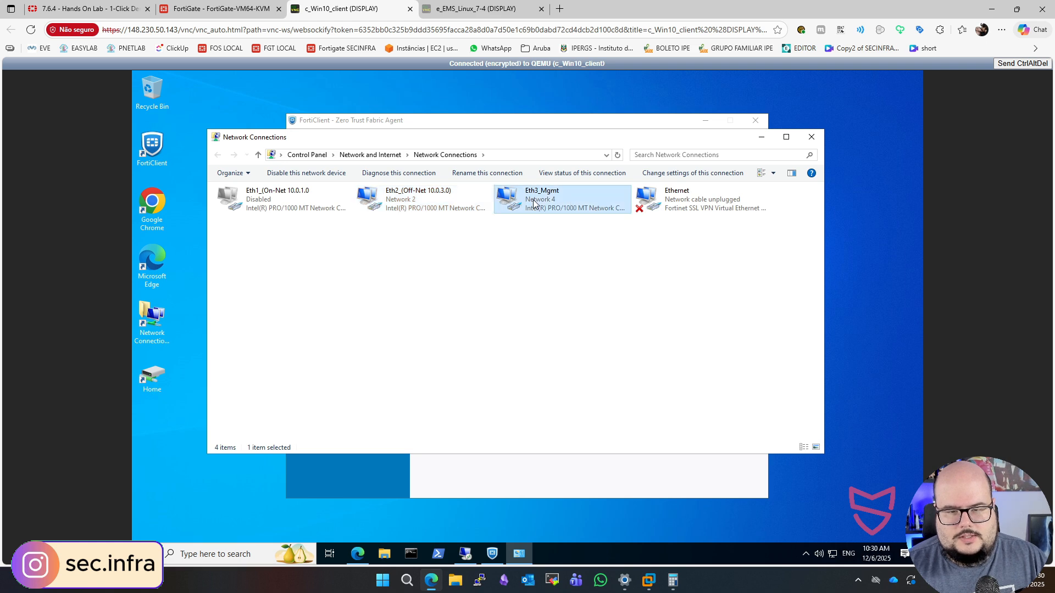
right_click(533, 201)
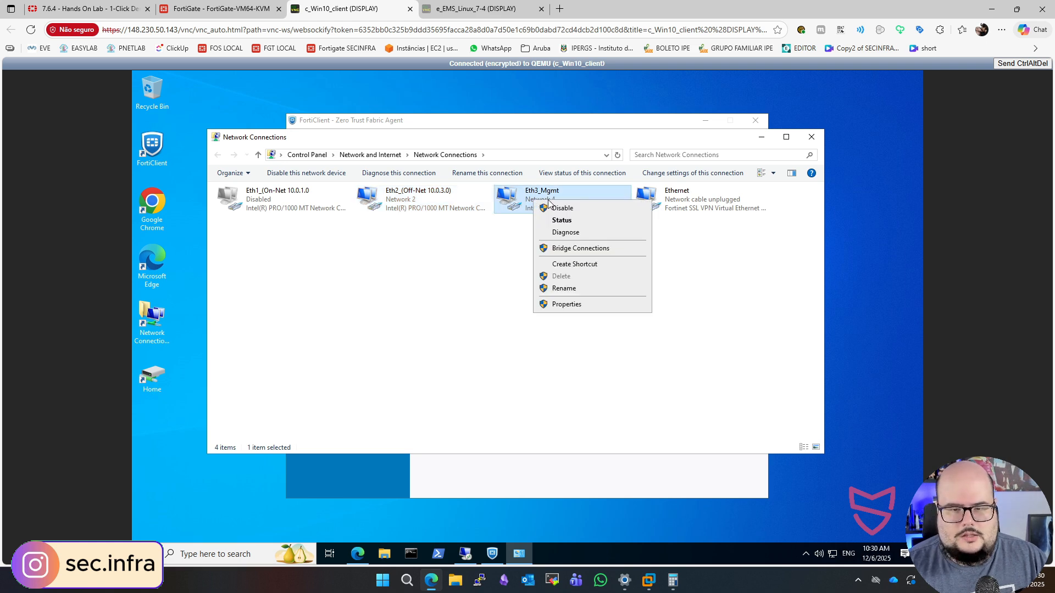
click(556, 210)
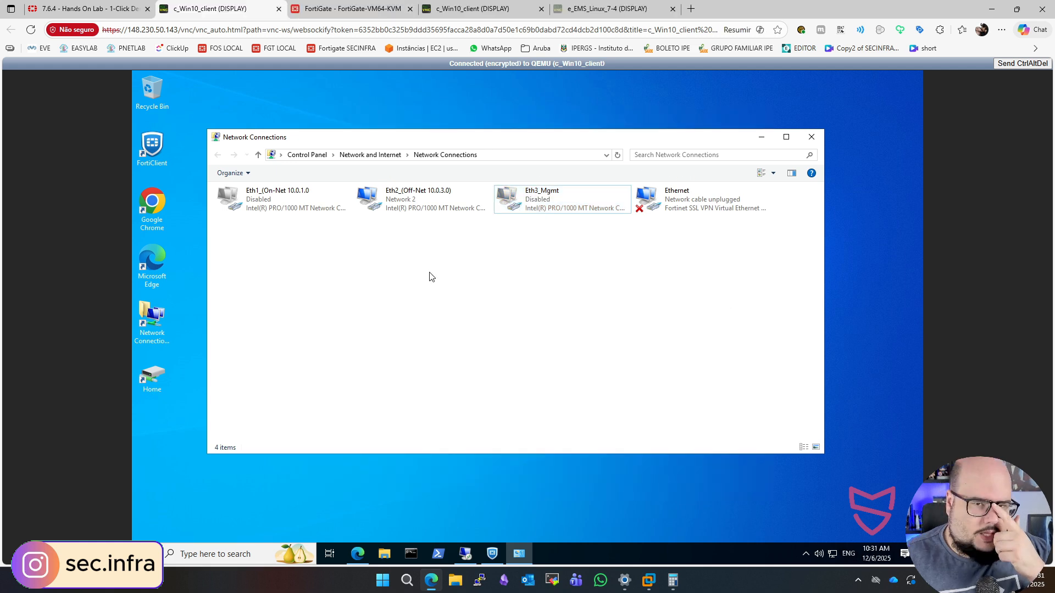
click(543, 208)
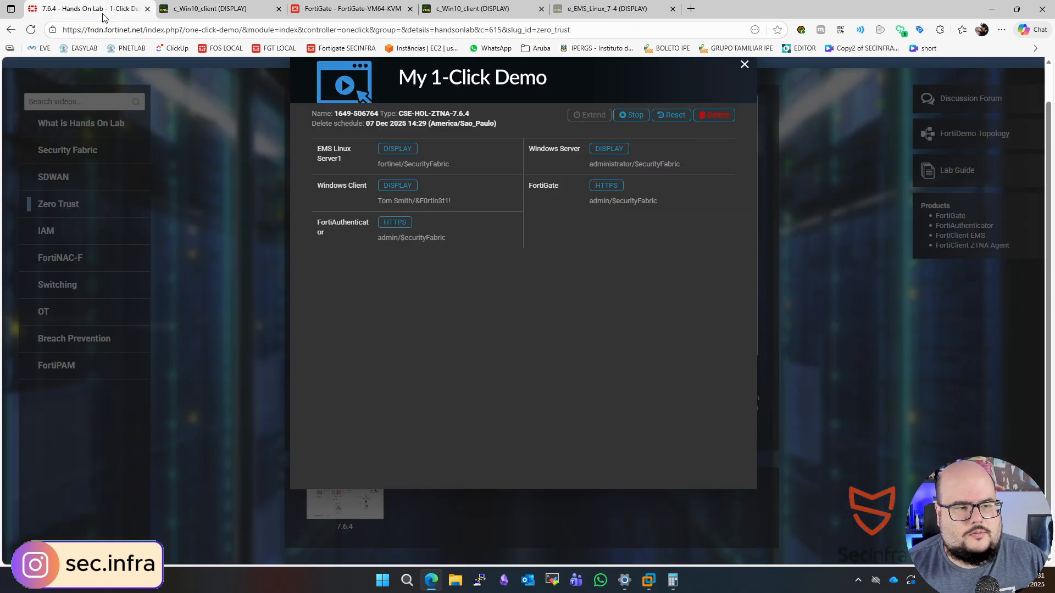
click(86, 9)
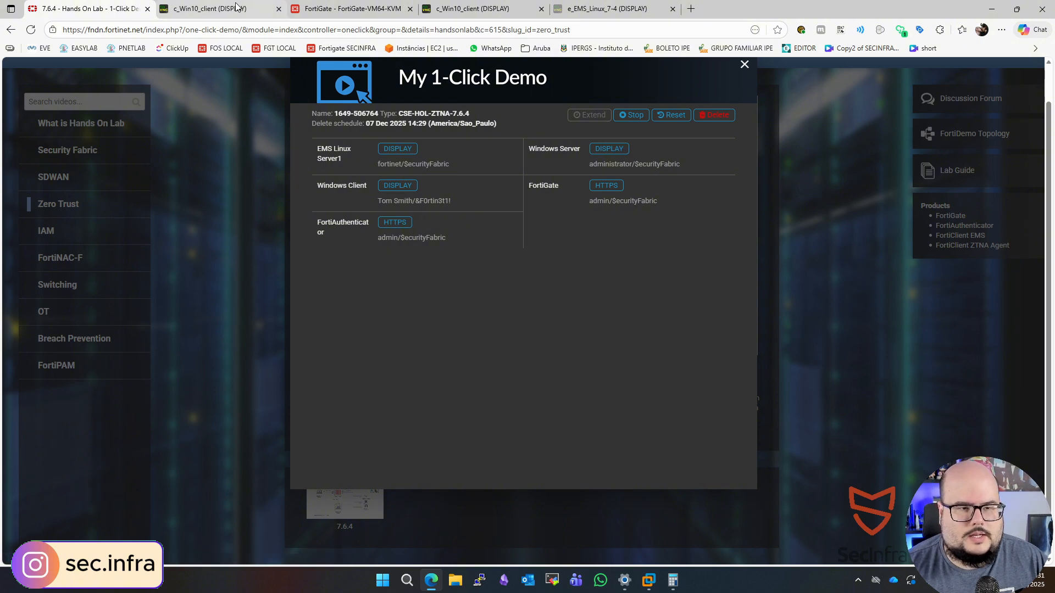
click(198, 9)
click(463, 255)
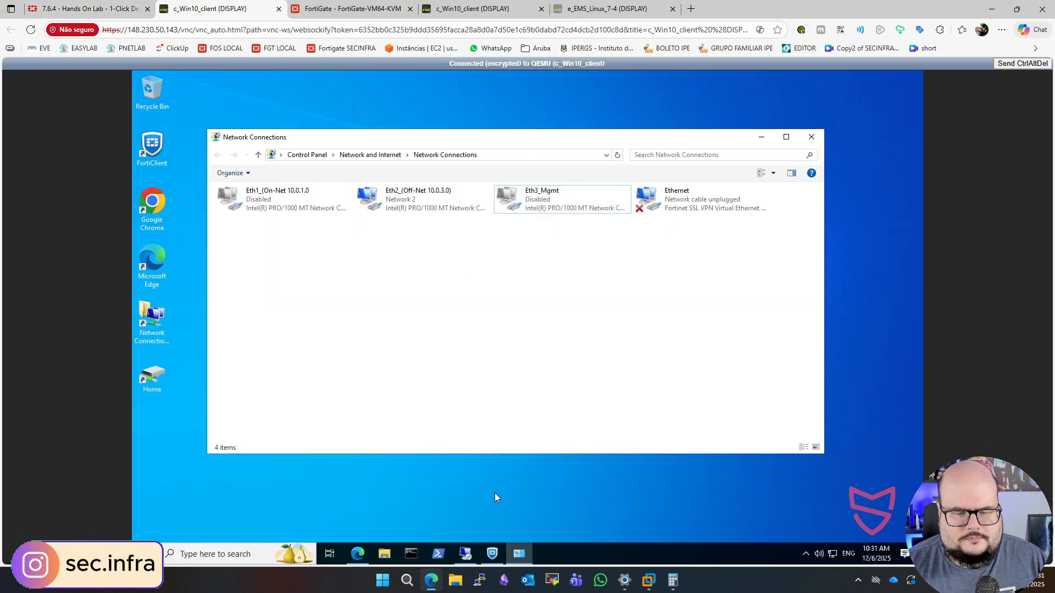
- Connect to the HQ-IPSec VPN from FortiClient's remote access page, entering the username and the account password
click(490, 548)
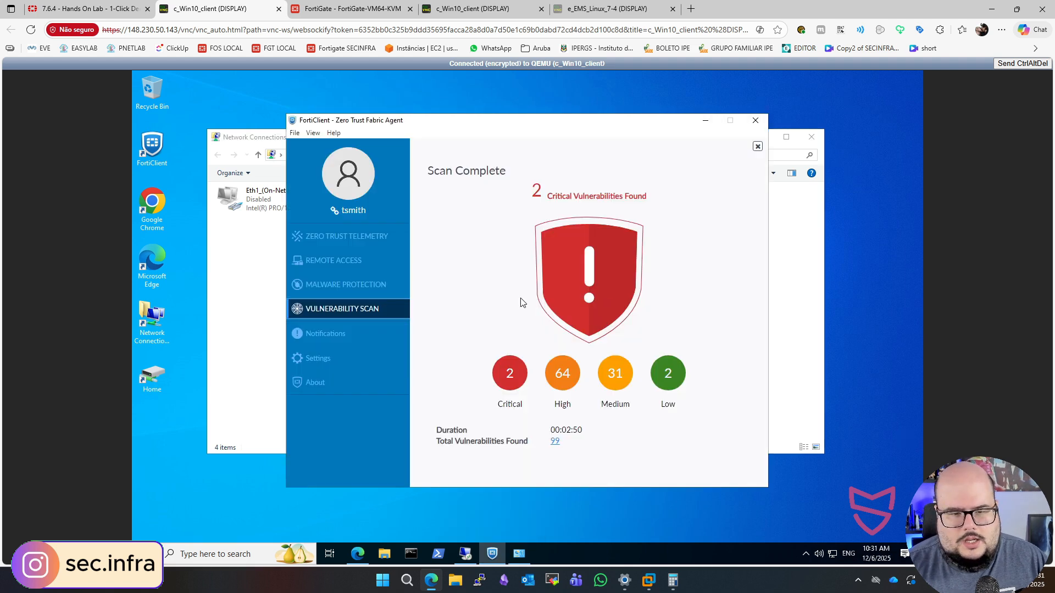
click(365, 267)
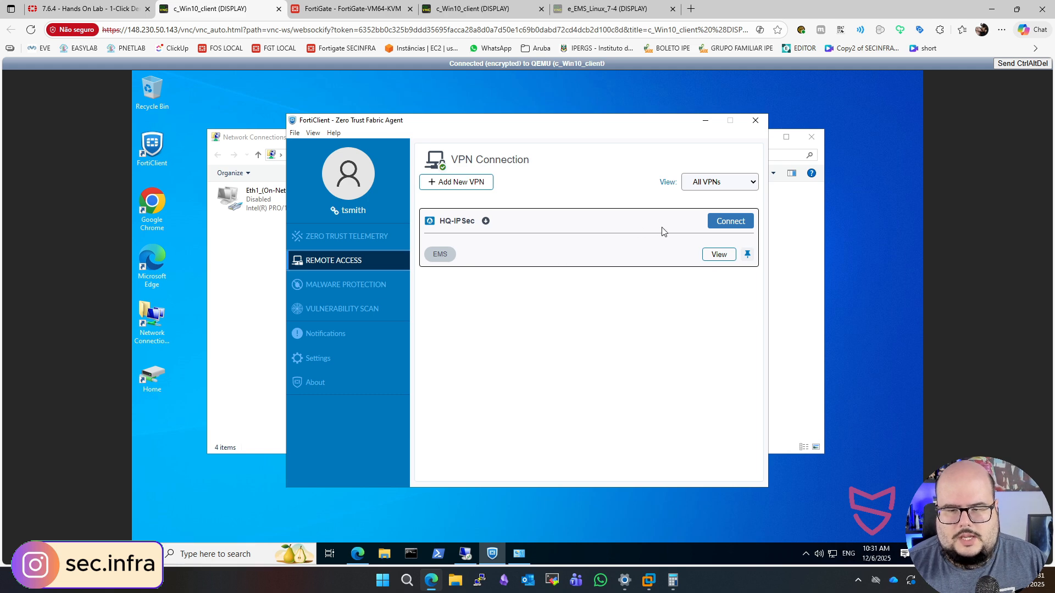
click(733, 226)
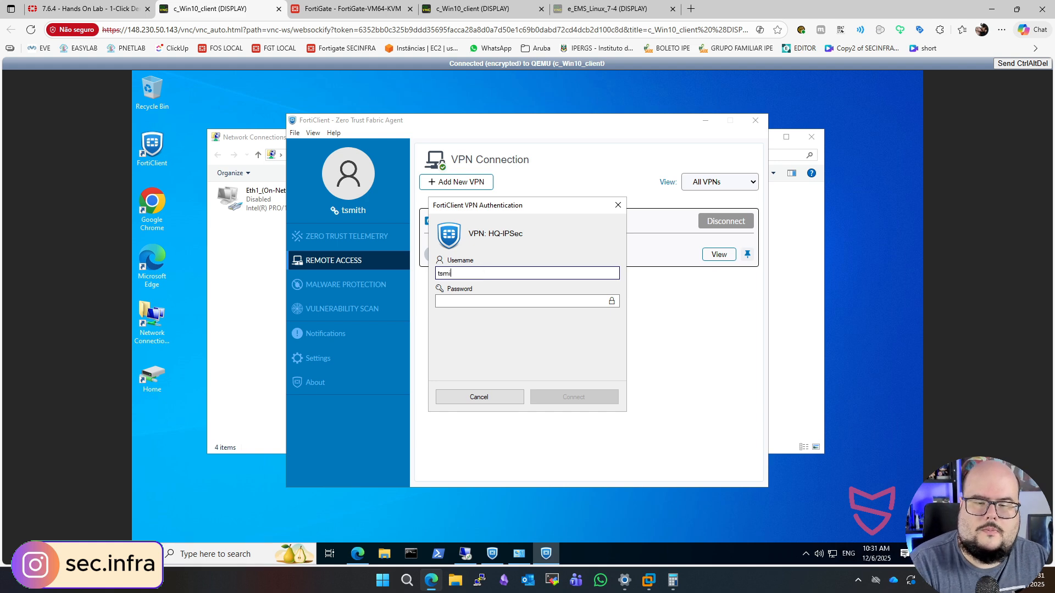
text(th)
key(Tab)
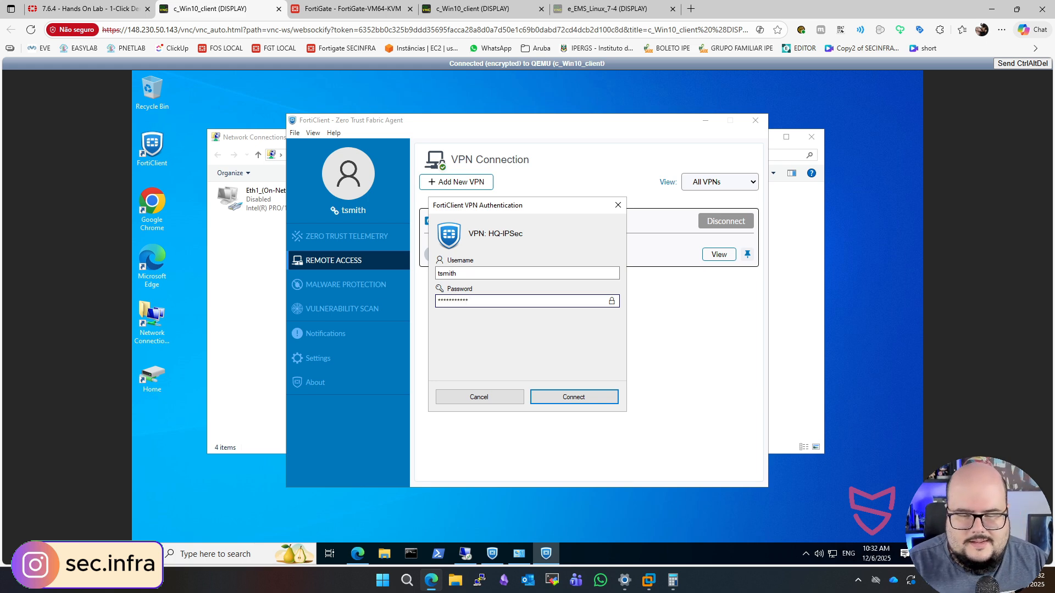
click(613, 303)
click(613, 302)
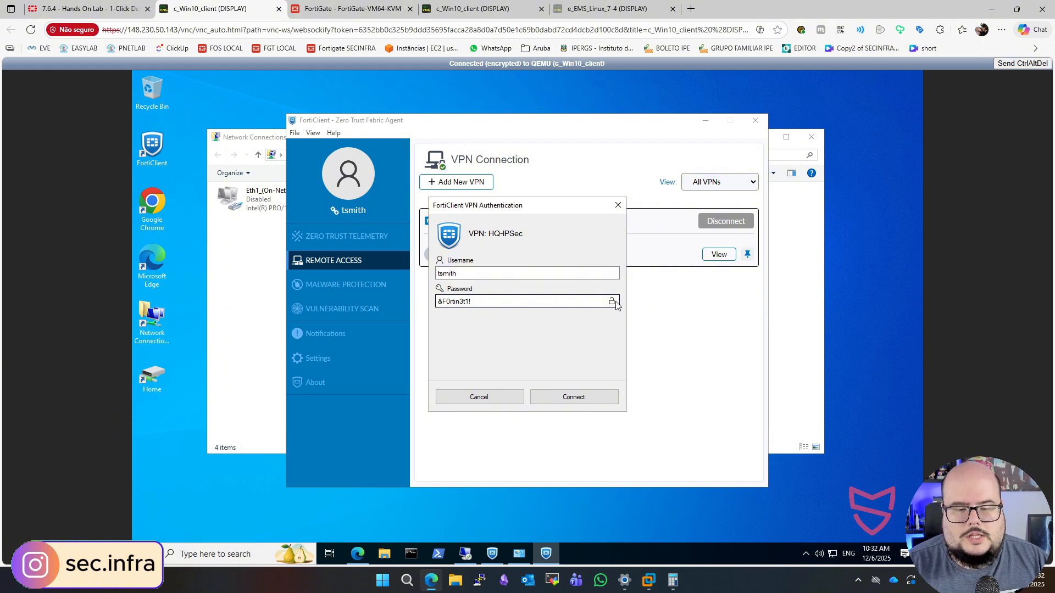
click(614, 302)
click(572, 394)
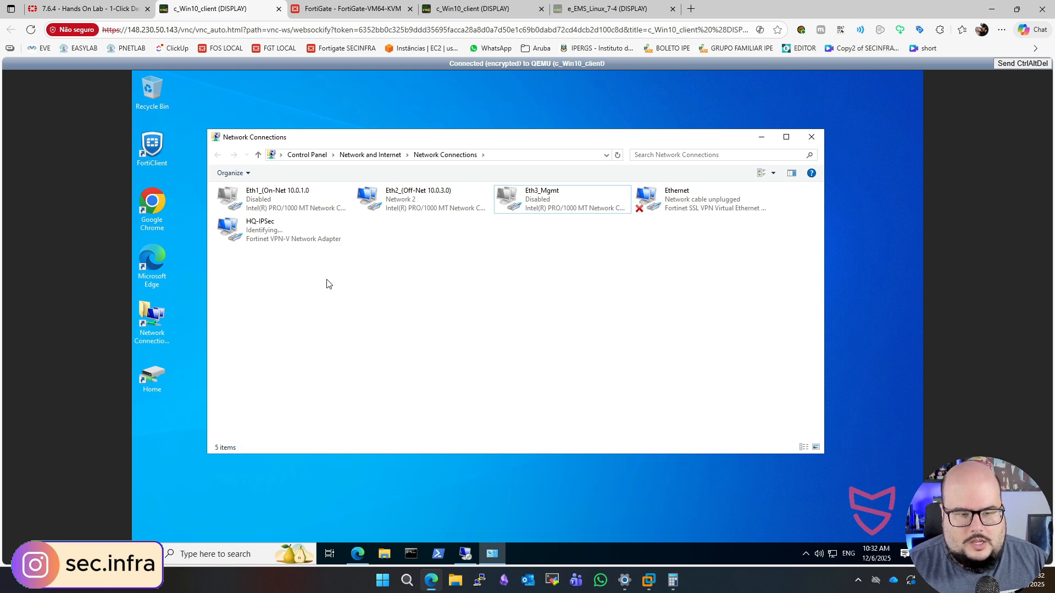
- Check the HQ-IPSec network adapter, then reopen FortiClient and view the VPN connection's details under remote access
click(244, 241)
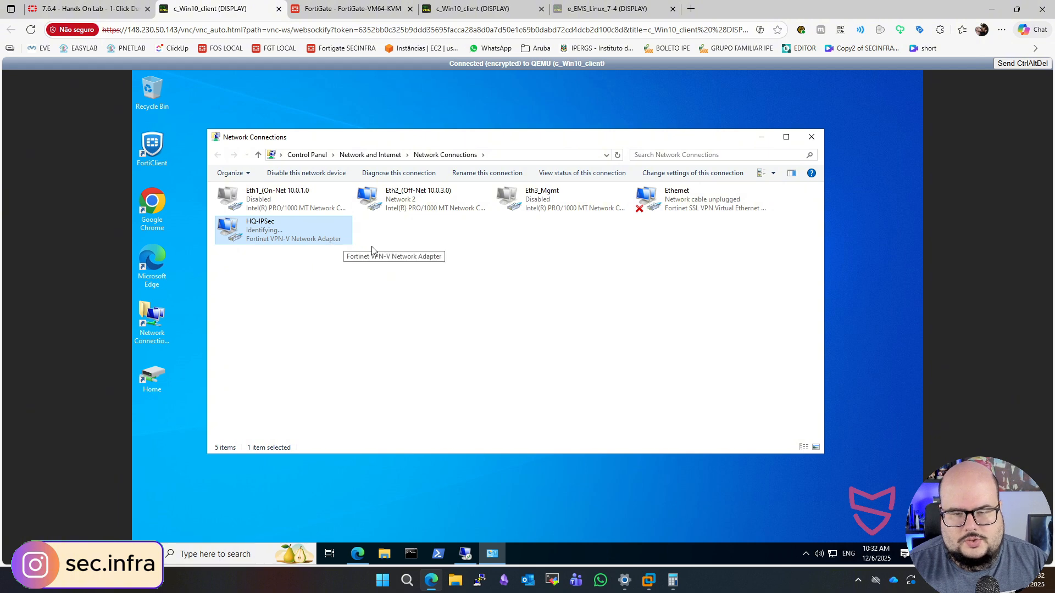
click(806, 555)
click(807, 556)
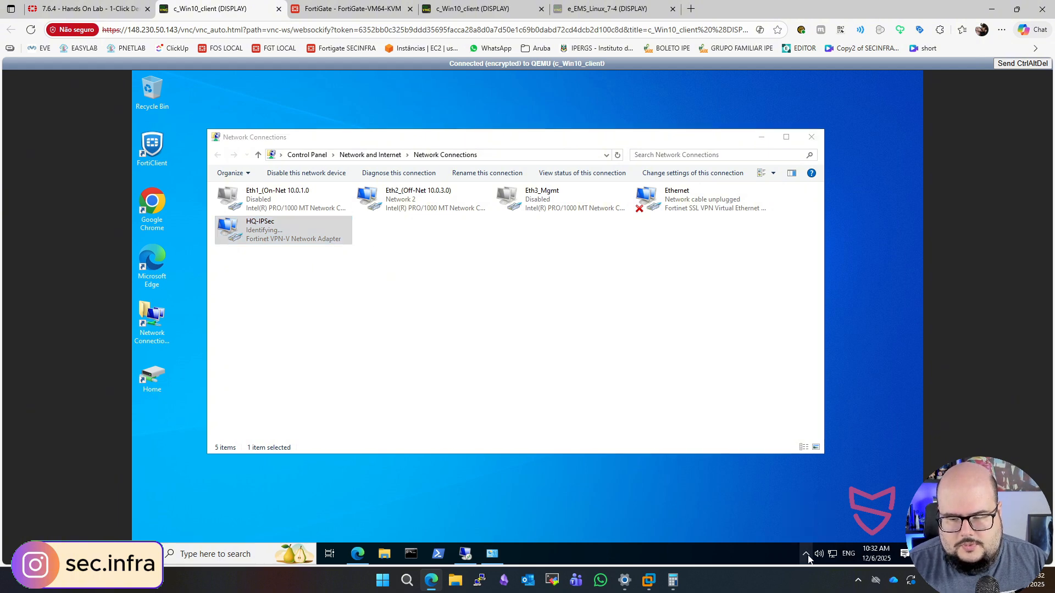
click(806, 549)
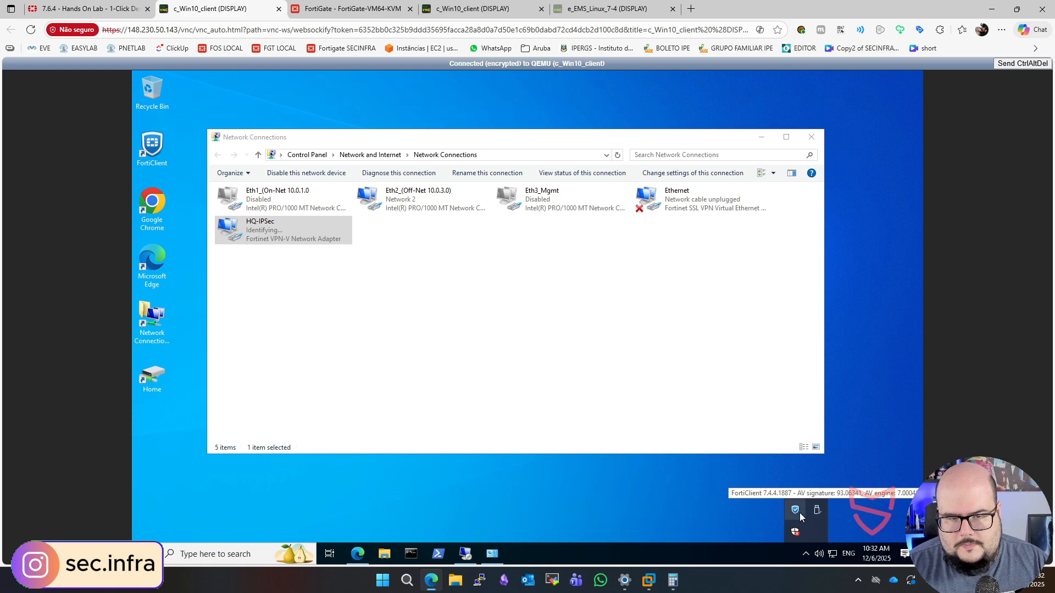
double_click(799, 512)
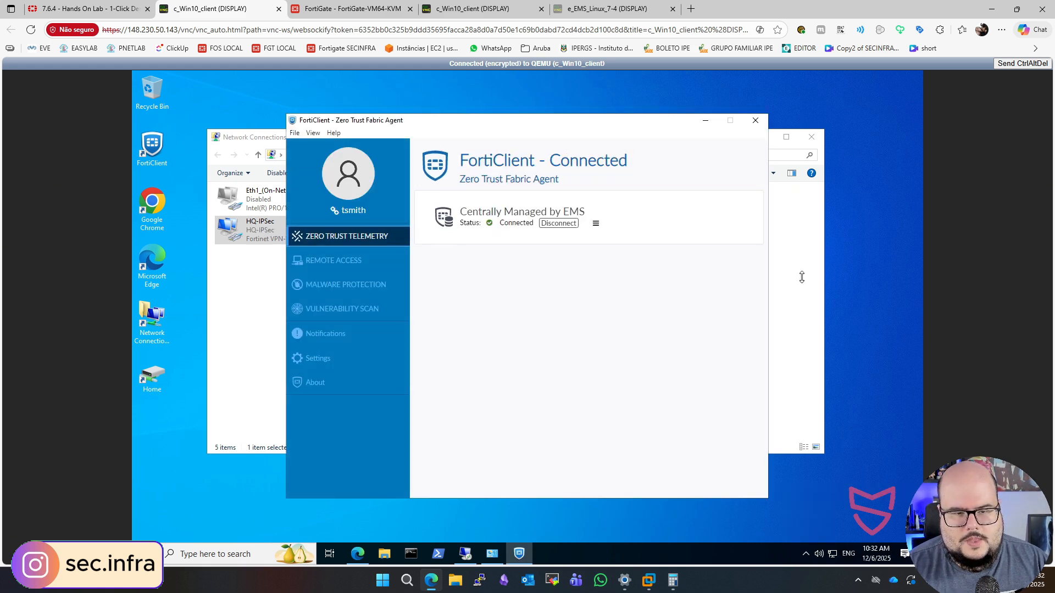
click(320, 260)
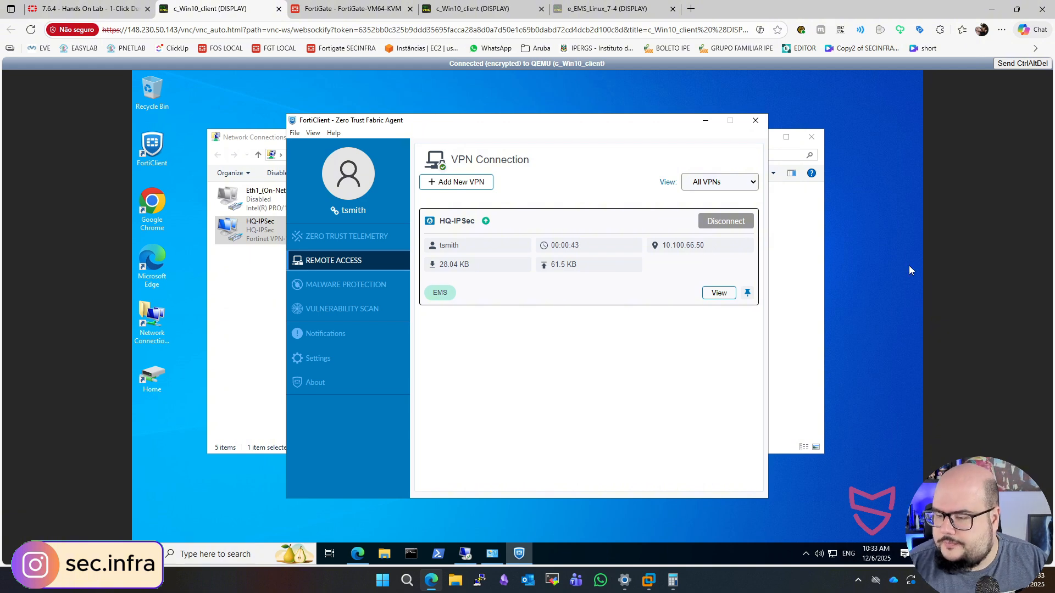
- Switch to the FortiGate and inspect the VPN user's entry in the expanded Firewall Users monitor
click(358, 8)
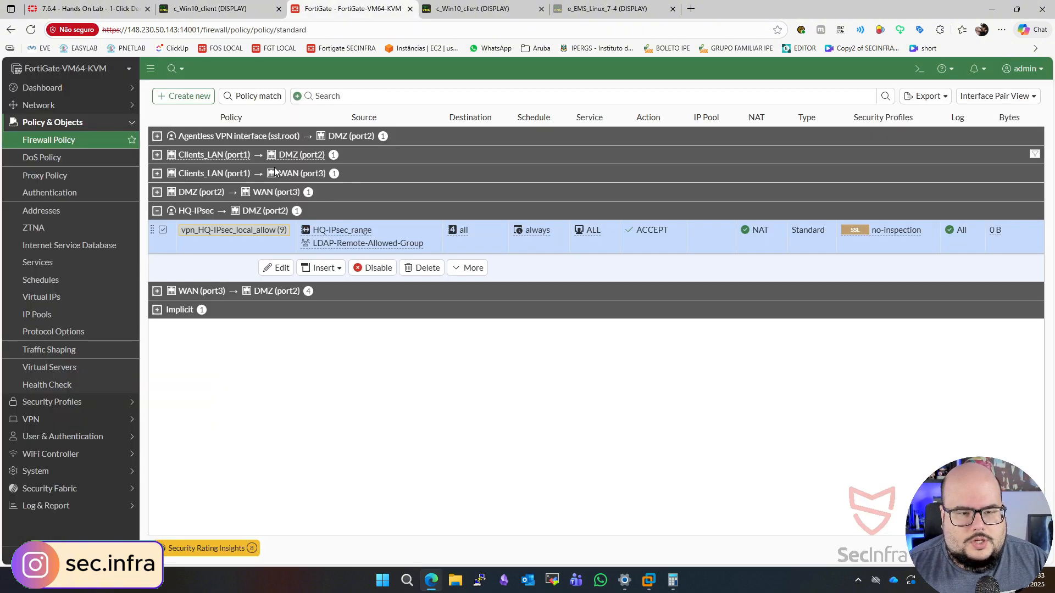
click(36, 88)
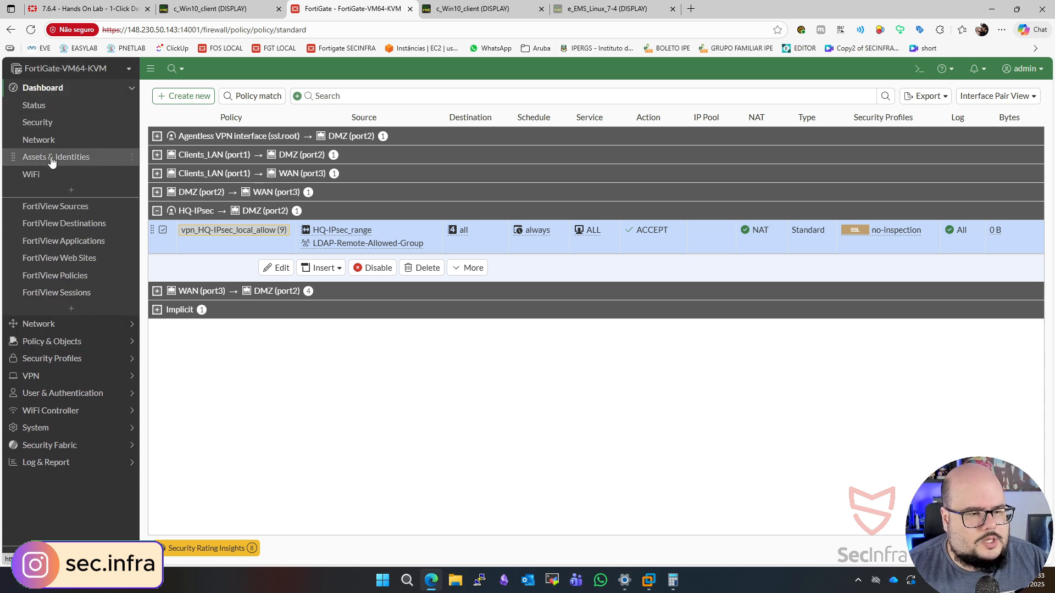
click(80, 160)
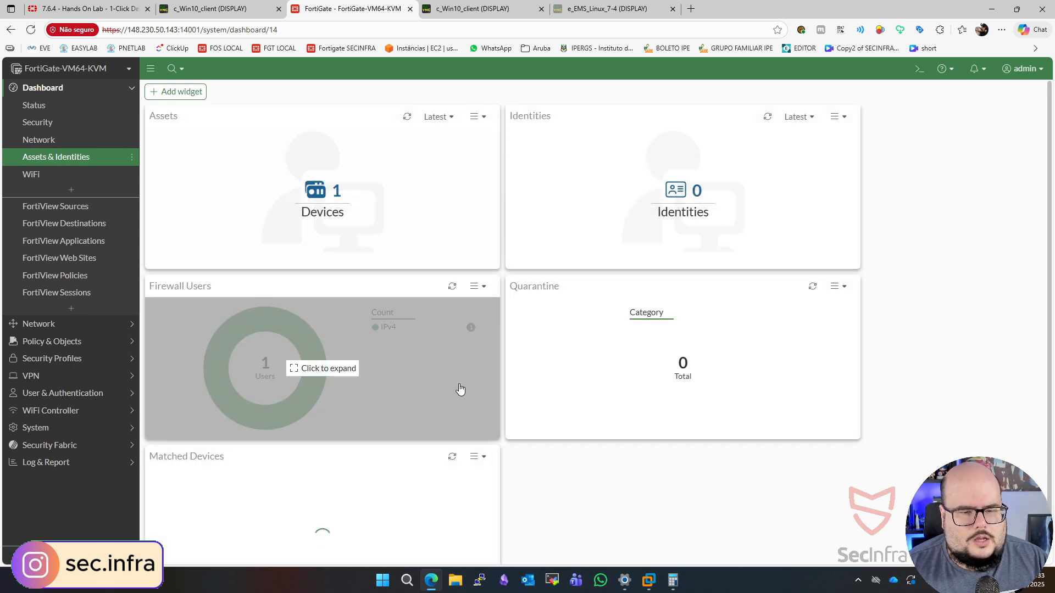
click(212, 308)
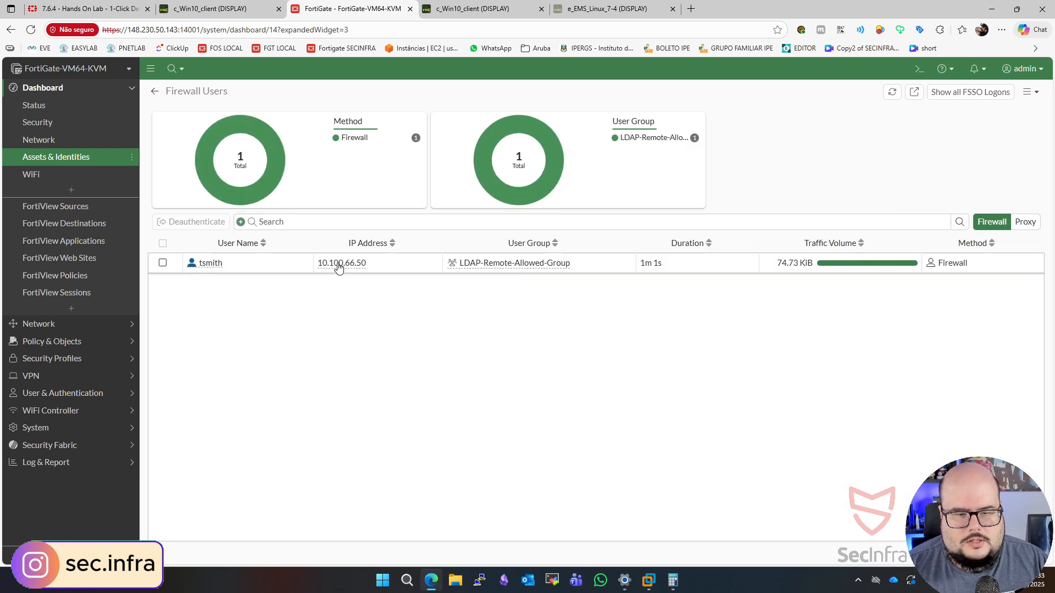
click(403, 272)
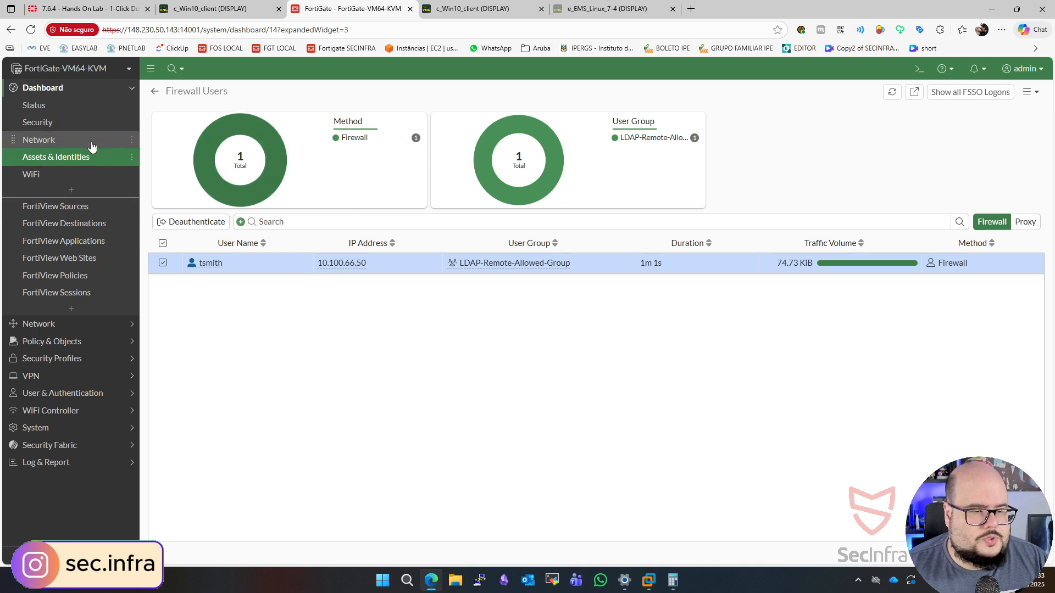
- Expand the IPsec monitor on the FortiGate's network dashboard and examine the HQ-IPsec dialup connection
click(55, 141)
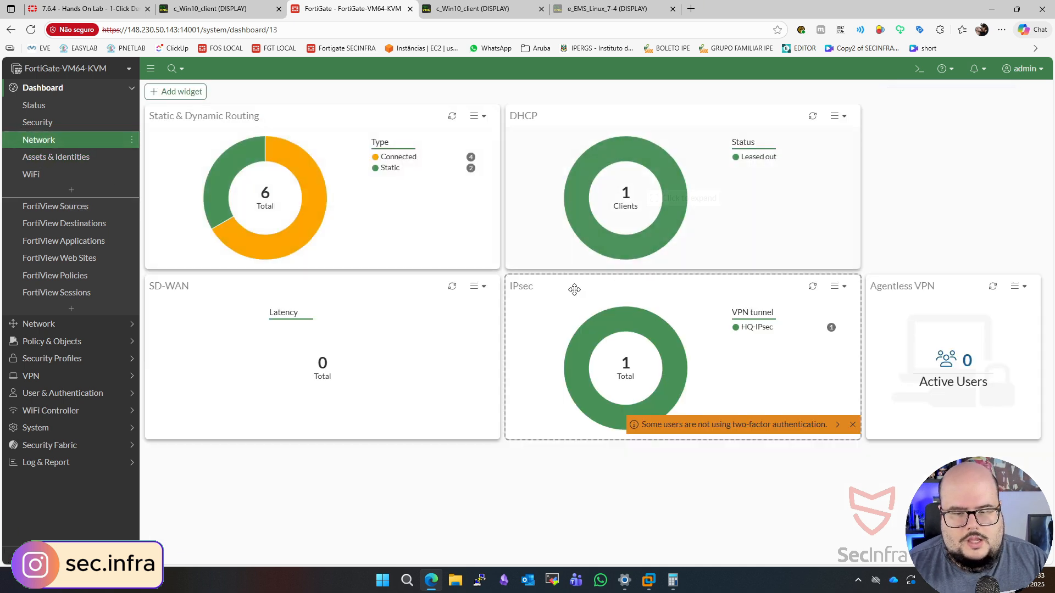
click(551, 301)
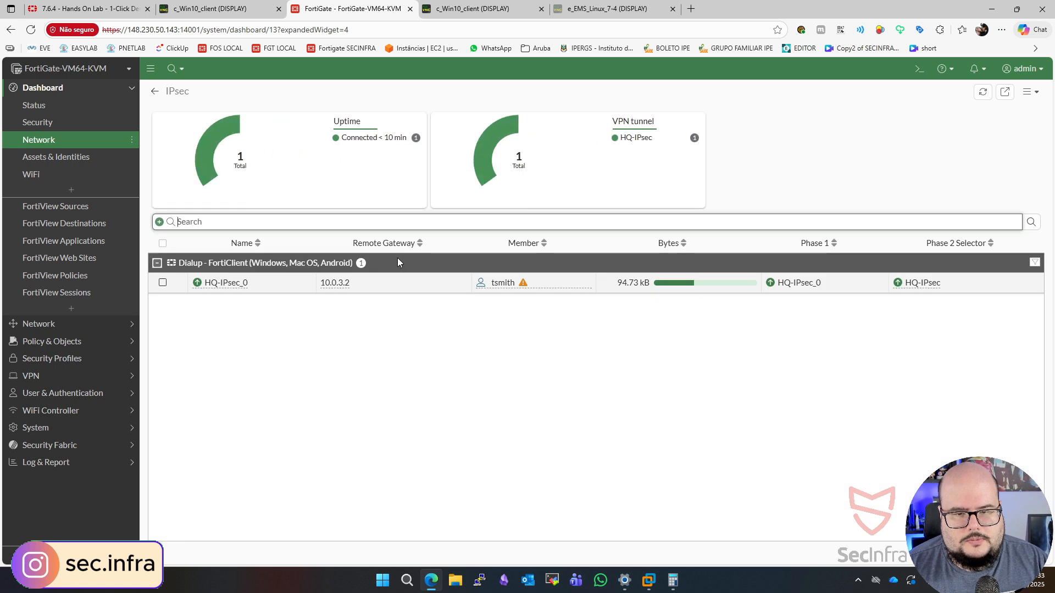
click(387, 288)
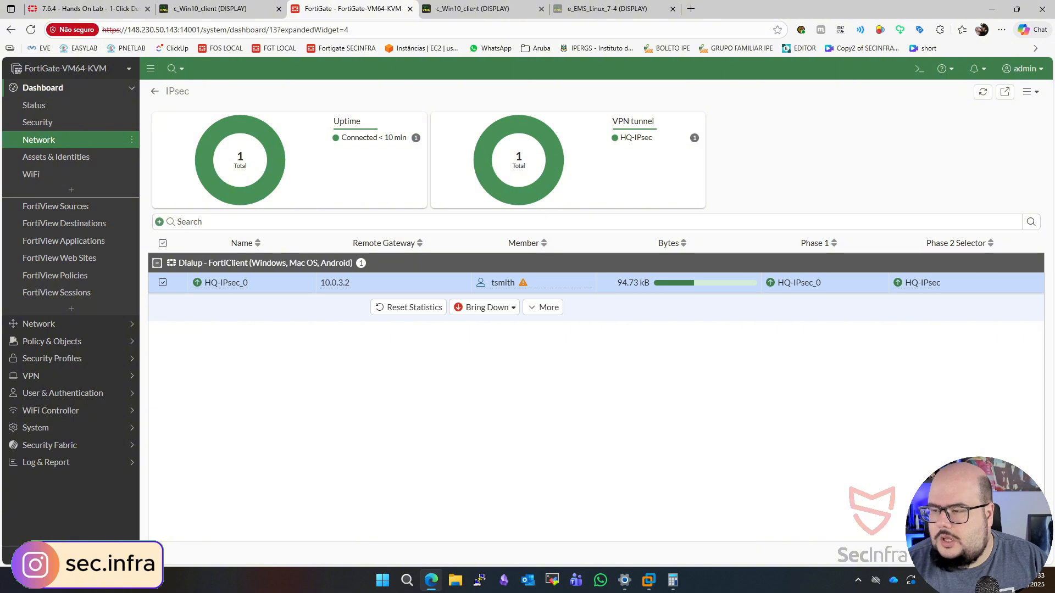
- Show the matching logs for the HQ-IPsec tunnel from the FortiGate's VPN tunnel list
click(43, 376)
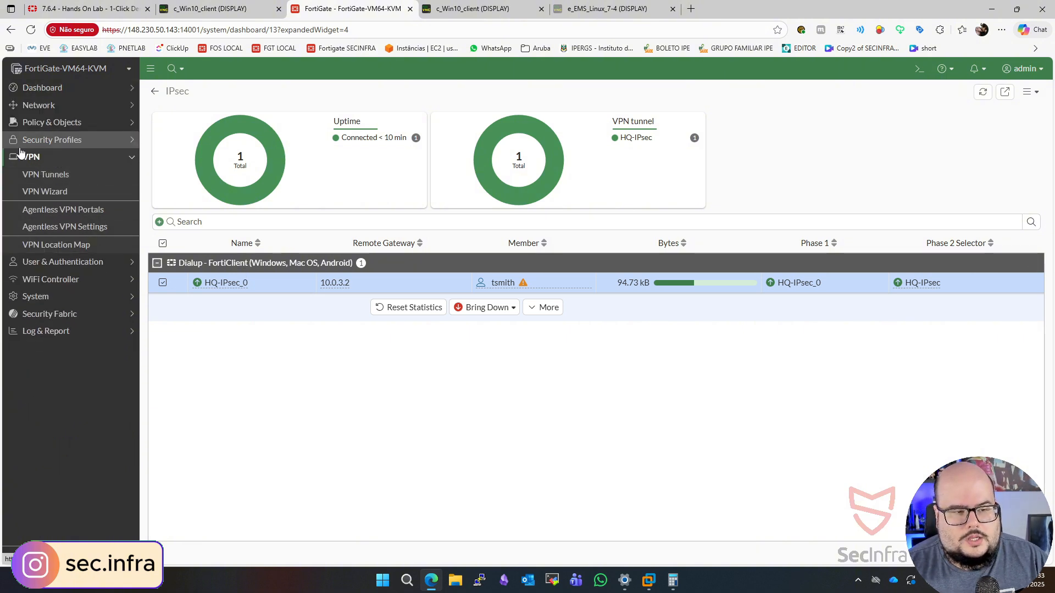
click(38, 176)
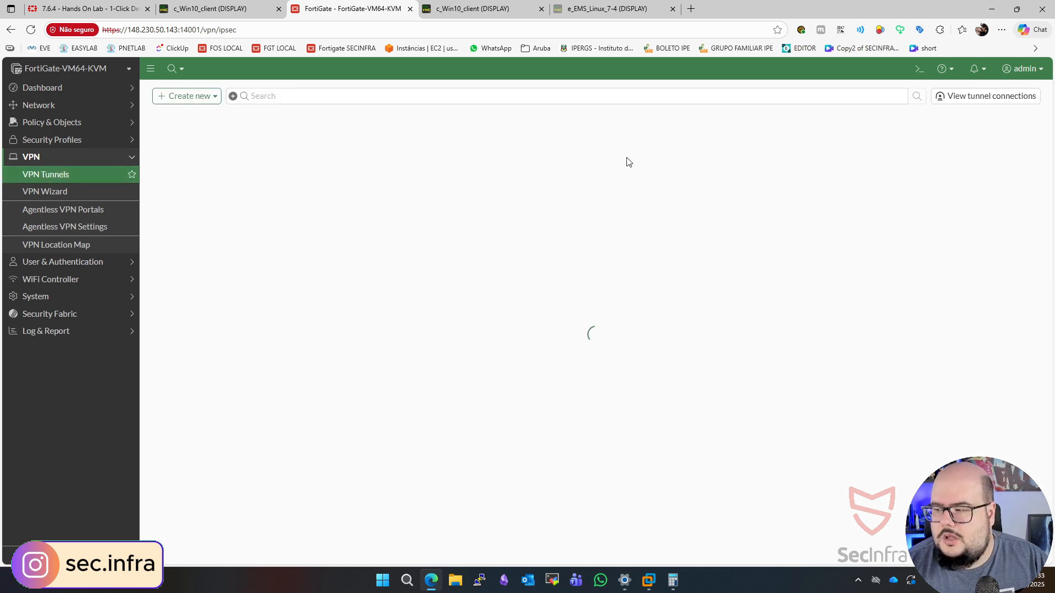
click(293, 158)
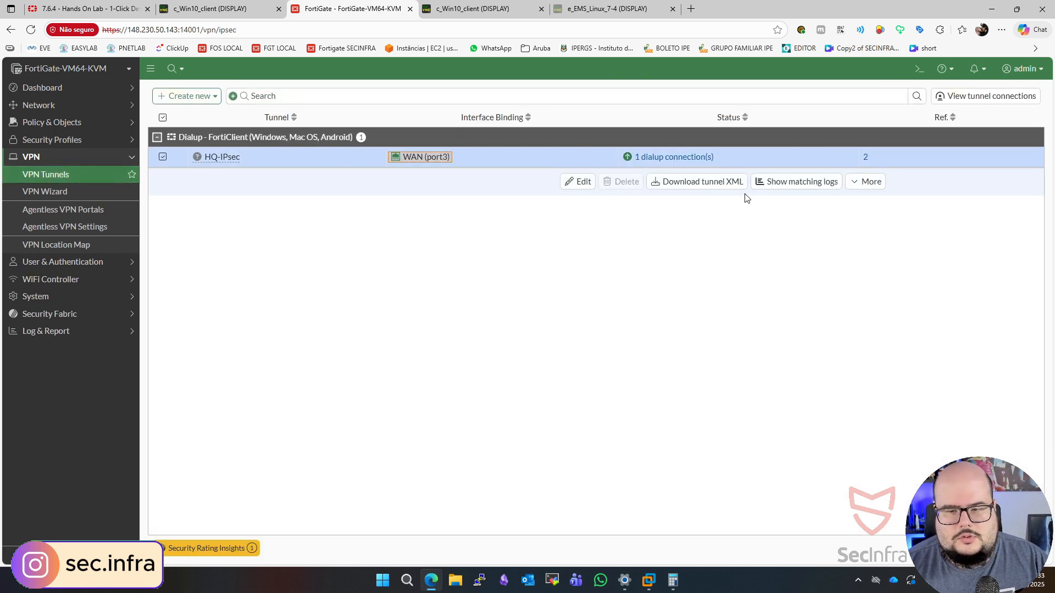
click(795, 187)
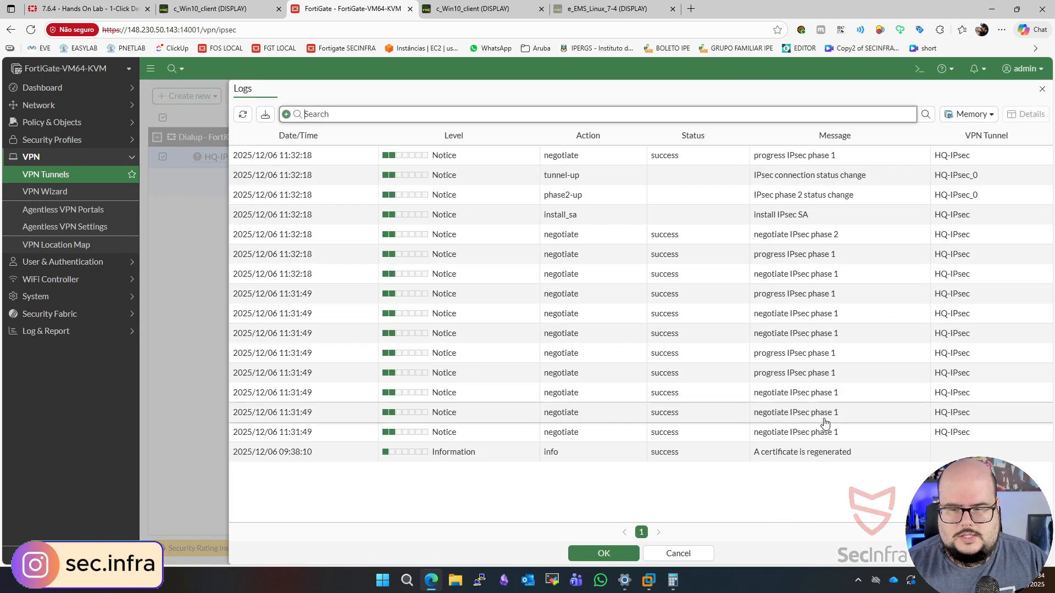
- Examine the details of the IPsec phase 1 negotiation log entries, checking the local port used
click(667, 437)
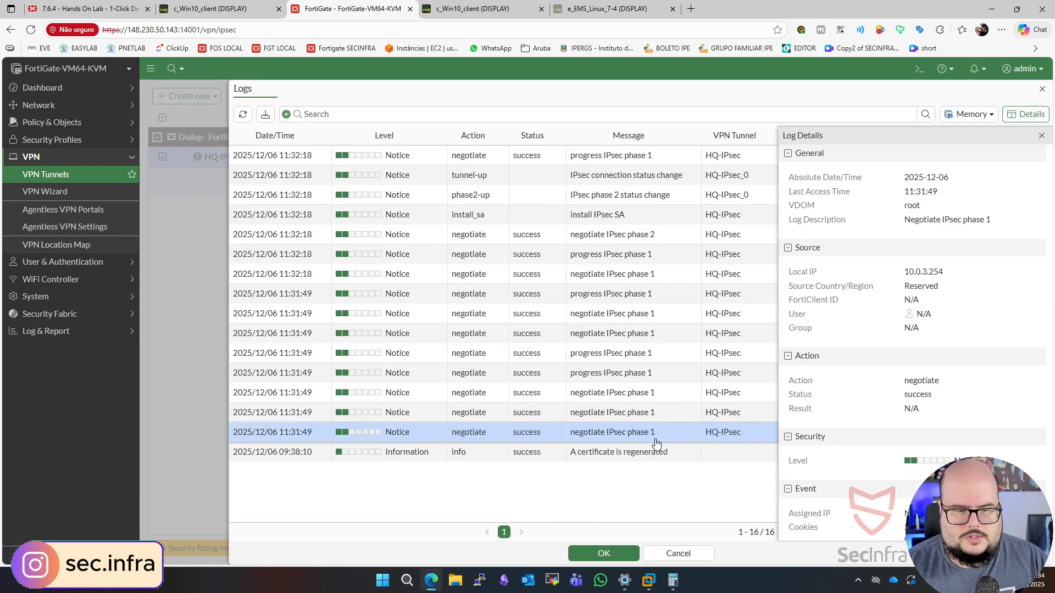
scroll(897, 208, down, 3)
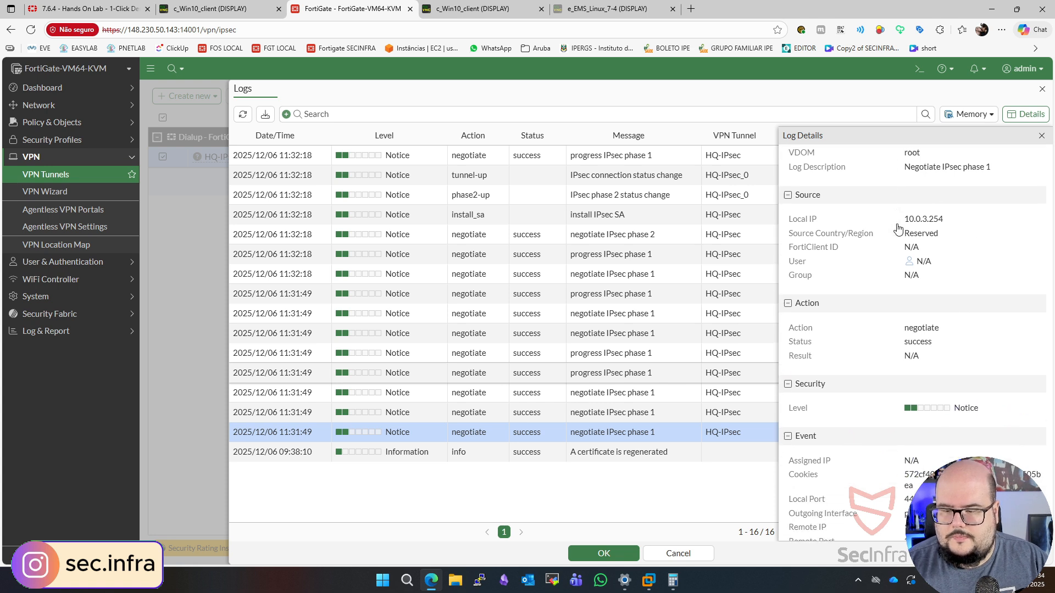
scroll(899, 269, down, 1)
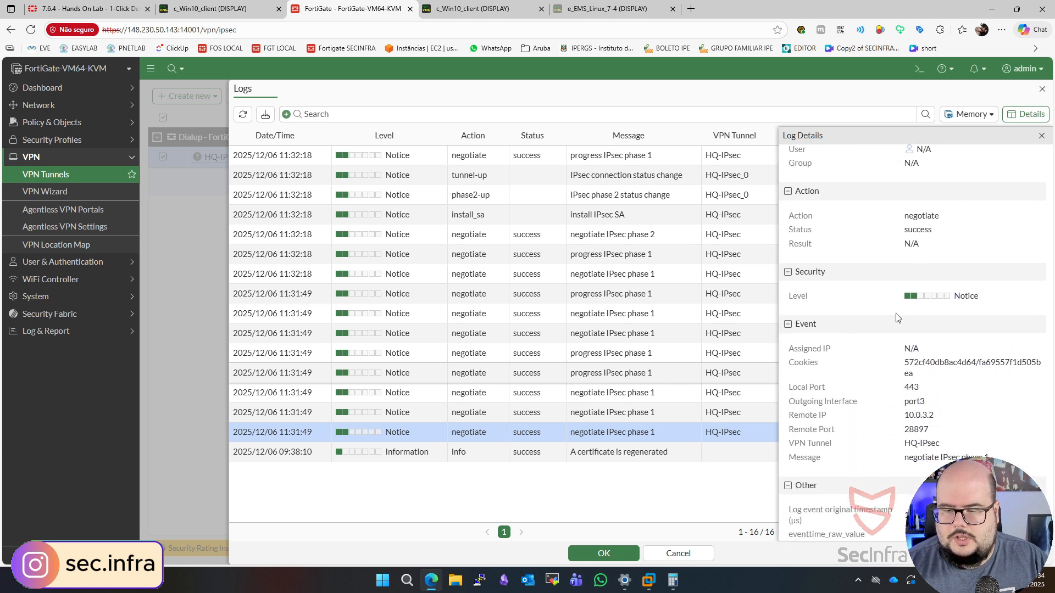
click(775, 391)
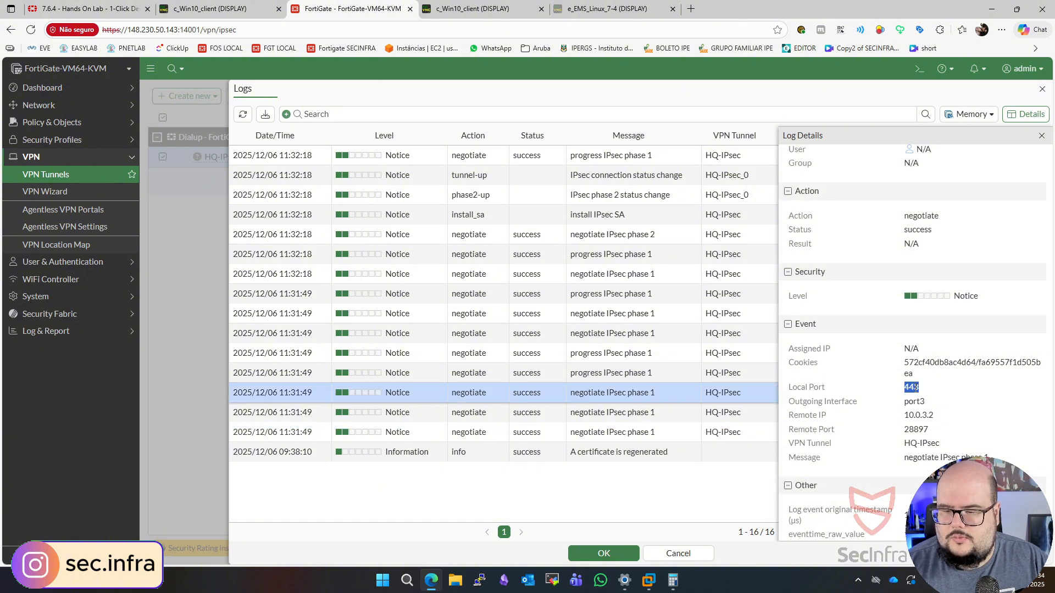
scroll(956, 398, up, 5)
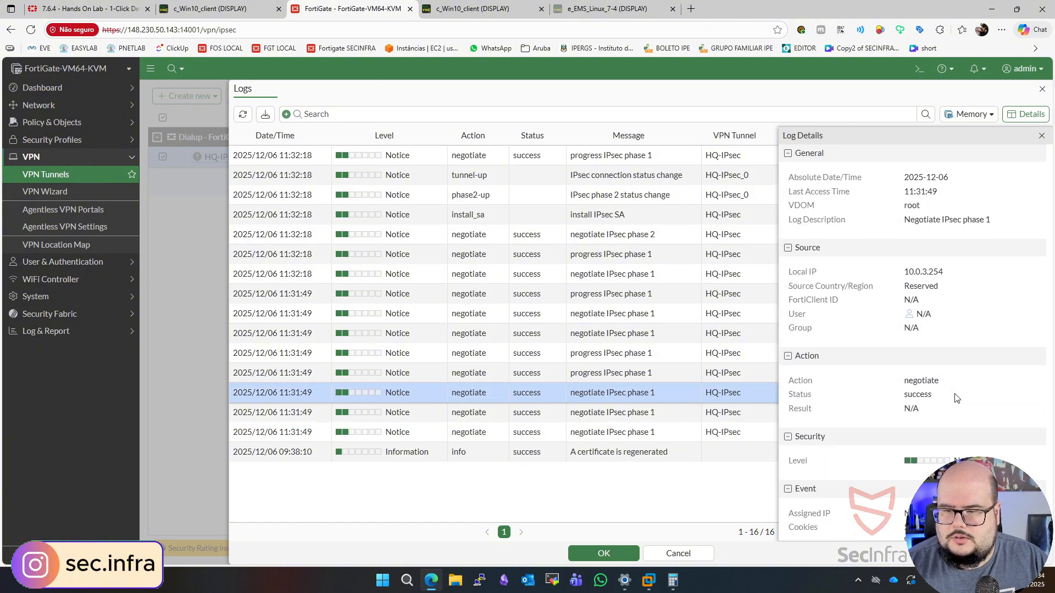
scroll(956, 398, down, 10)
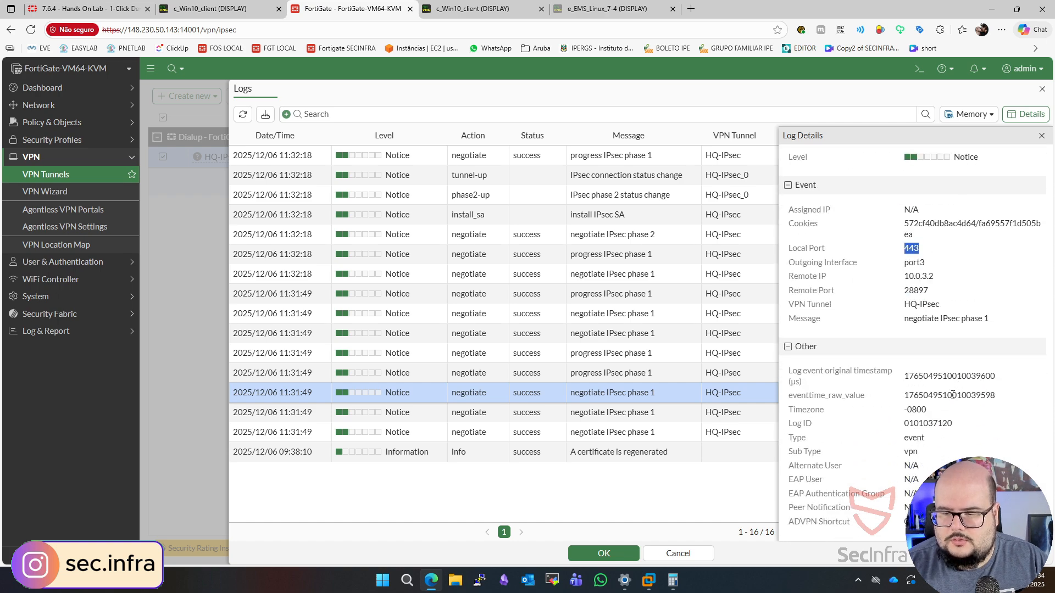